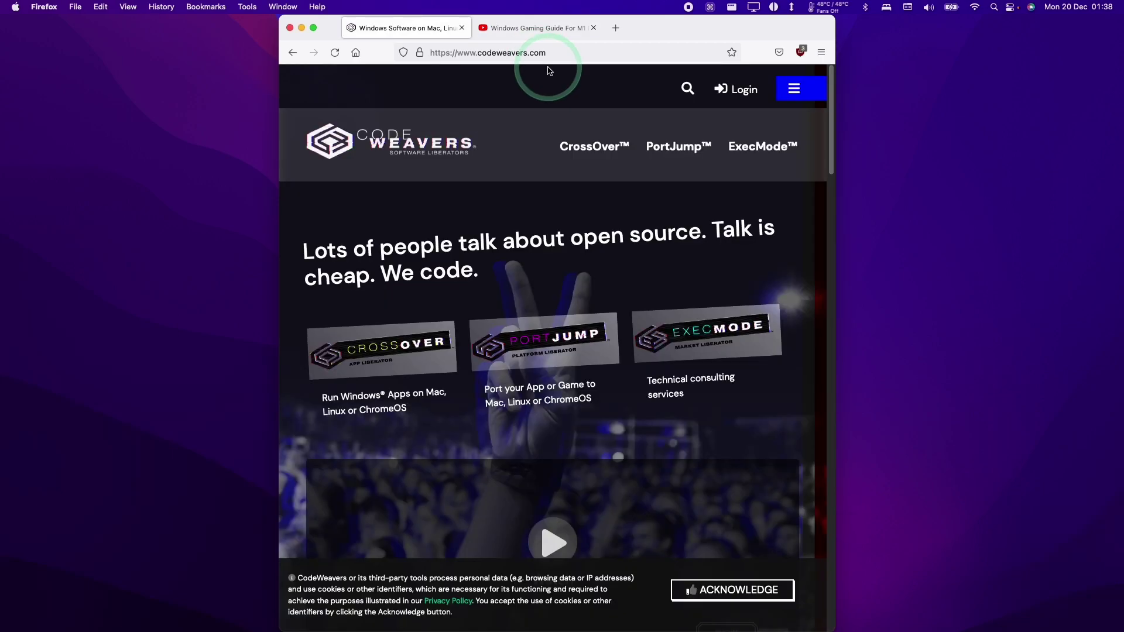
Step: Move the Windows Gaming Guide video tab ahead of the CodeWeavers tab, then return to CodeWeavers
{"action": "left_click", "coordinate": [489, 28]}
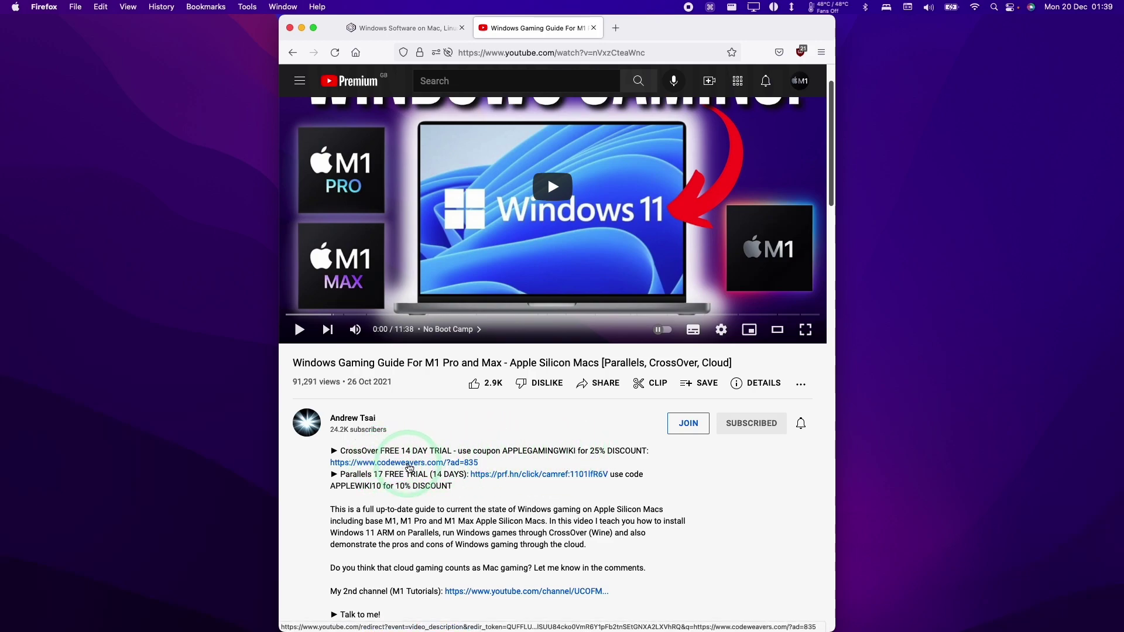
{"action": "key", "text": "ctrl+shift+Page_Up"}
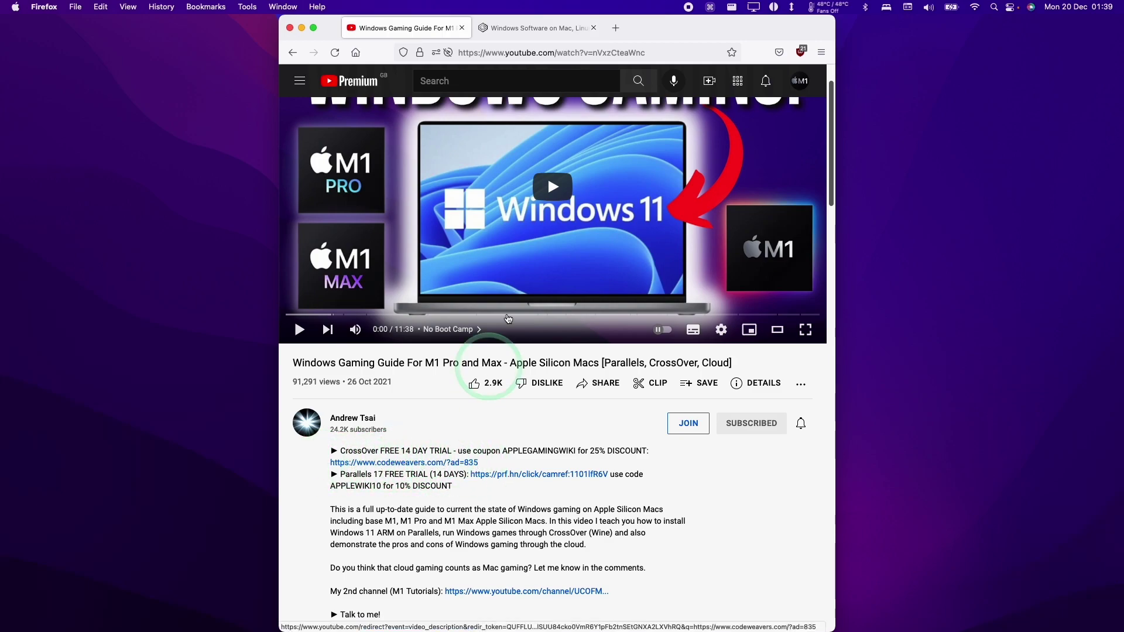
{"action": "key", "text": "ctrl+Tab"}
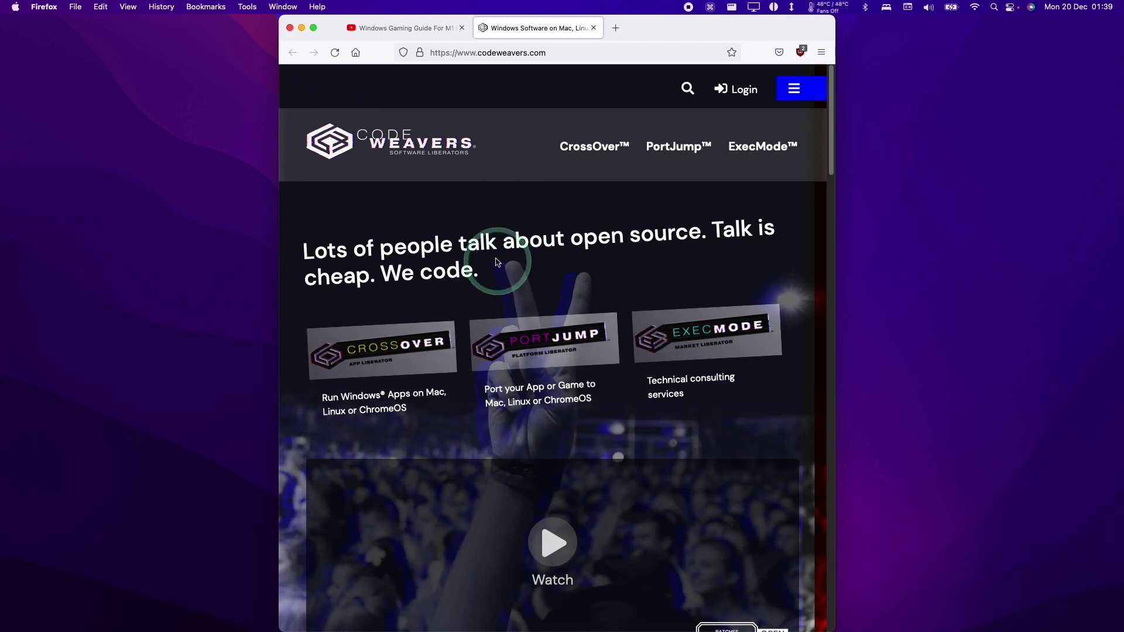
Step: Apply the discount promo code on the CrossOver store page, bringing the price to £36.00
{"action": "scroll", "coordinate": [545, 272], "scroll_direction": "down", "scroll_amount": 1}
{"action": "scroll", "coordinate": [578, 270], "scroll_direction": "down", "scroll_amount": 8}
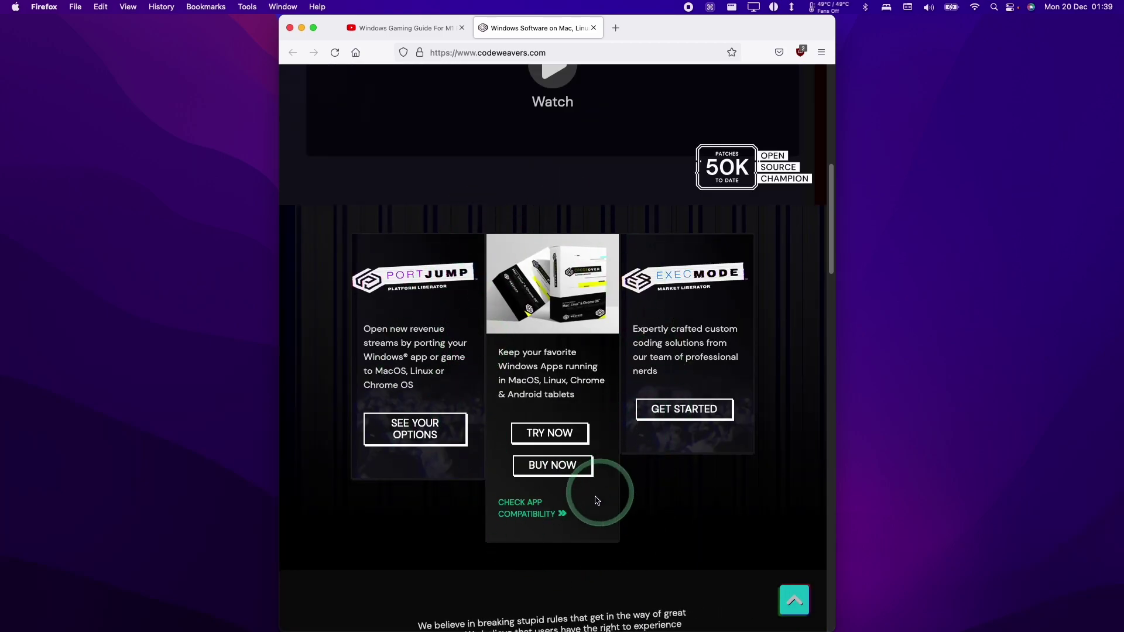
{"action": "left_click", "coordinate": [550, 465]}
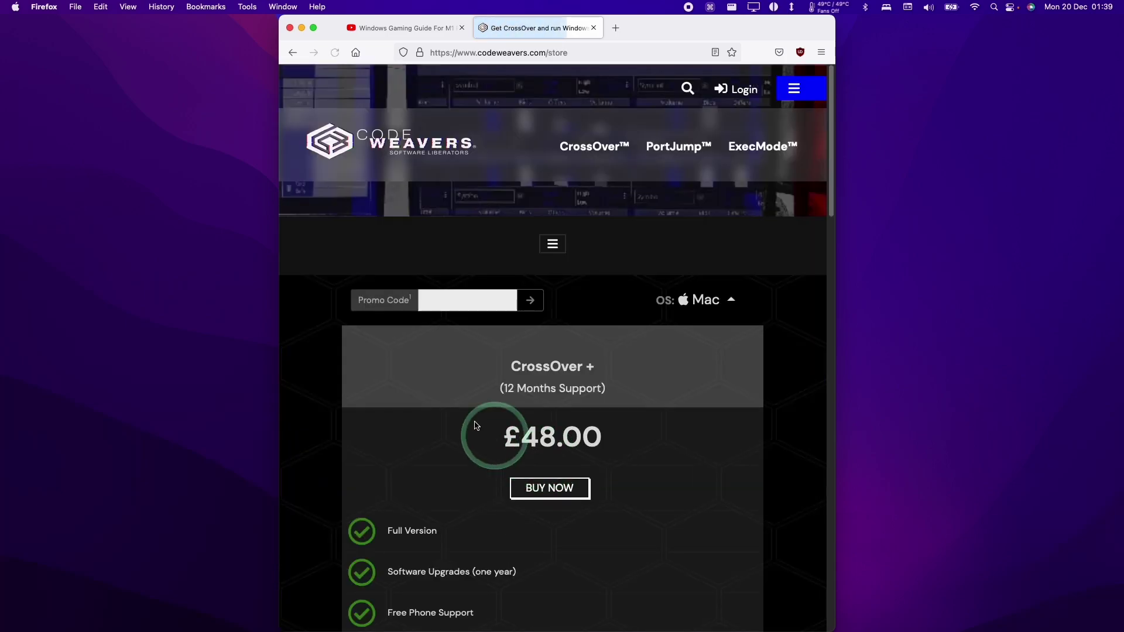
{"action": "left_click", "coordinate": [454, 300]}
{"action": "type", "text": "APPLEGAMINGWIKI"}
{"action": "left_click_drag", "start_coordinate": [417, 300], "coordinate": [482, 300]}
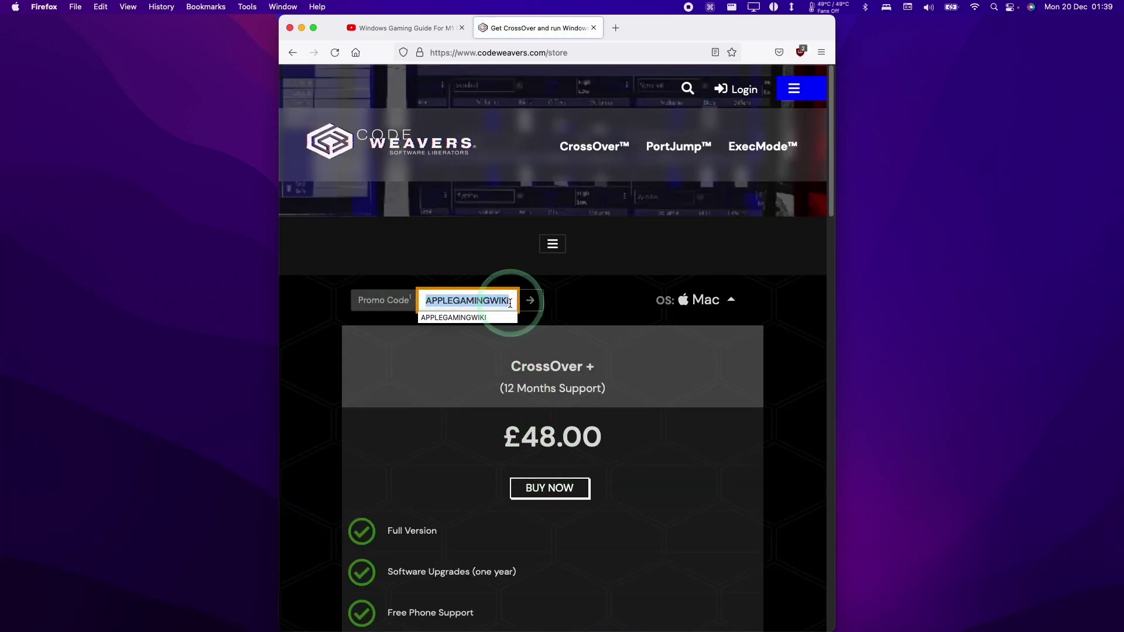
{"action": "left_click", "coordinate": [530, 300]}
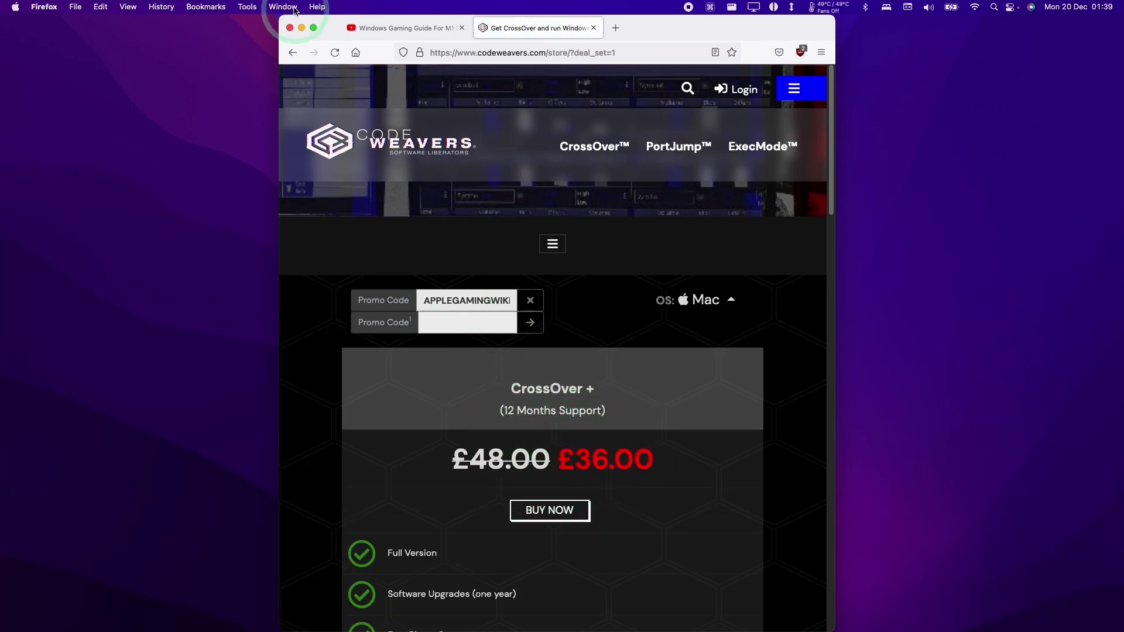
Step: Start the CrossOver Mac 21.1.0 free-trial download, saving crossover-21.1.0.zip as a file
{"action": "left_click", "coordinate": [293, 52]}
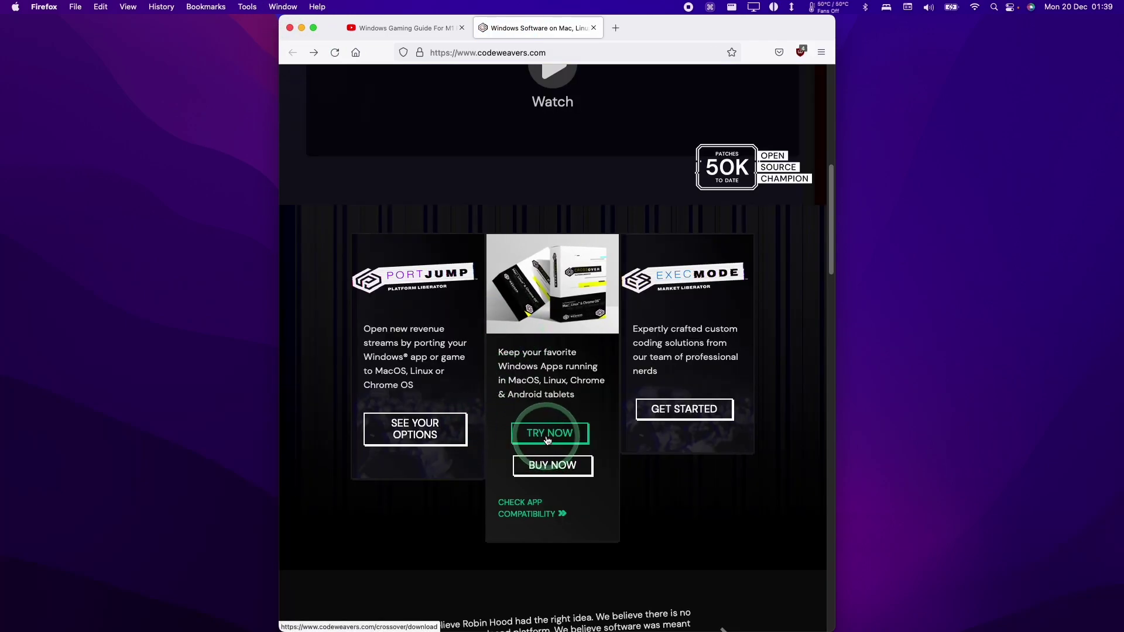
{"action": "left_click", "coordinate": [547, 439]}
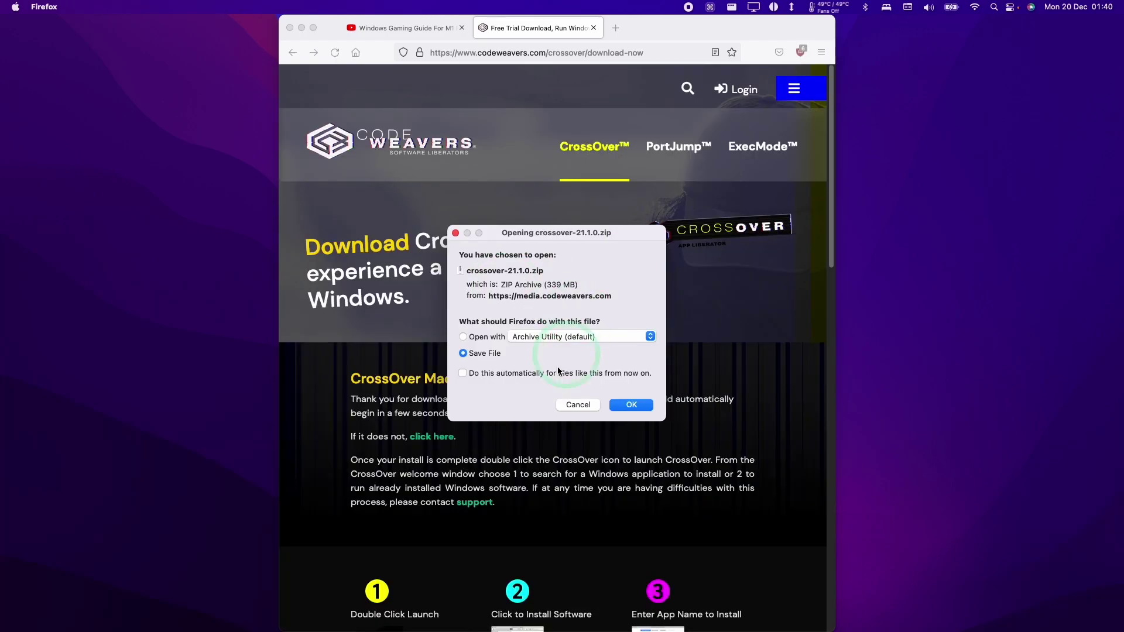
{"action": "left_click", "coordinate": [638, 405]}
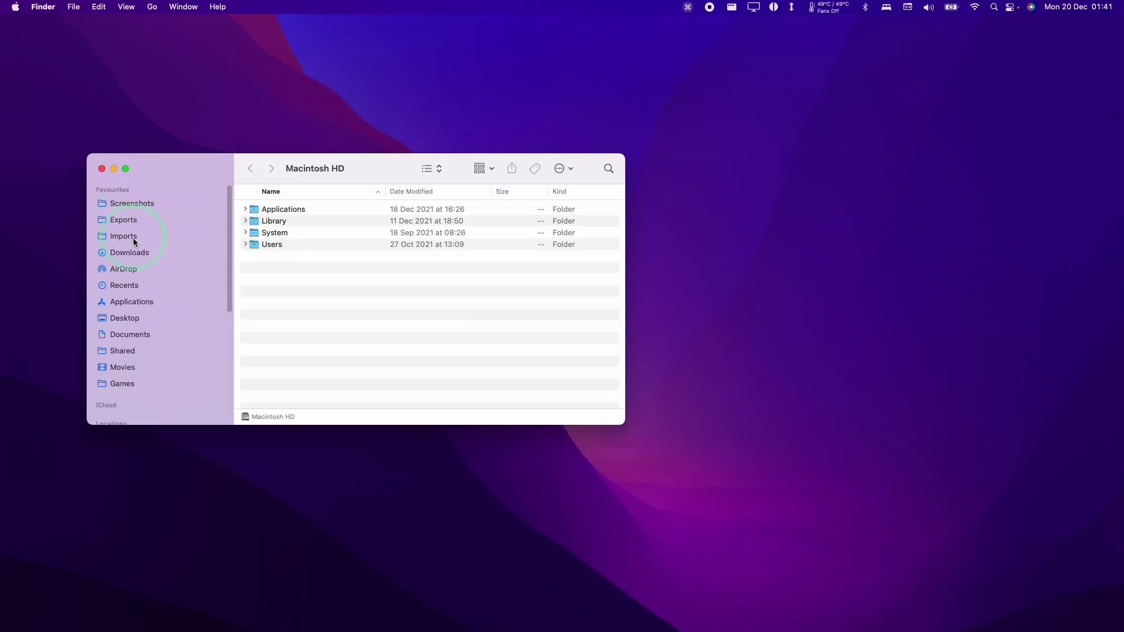
Step: Unzip crossover-21.1.0.zip in Downloads and move the CrossOver app into Applications
{"action": "left_click", "coordinate": [139, 252]}
{"action": "left_click", "coordinate": [288, 223]}
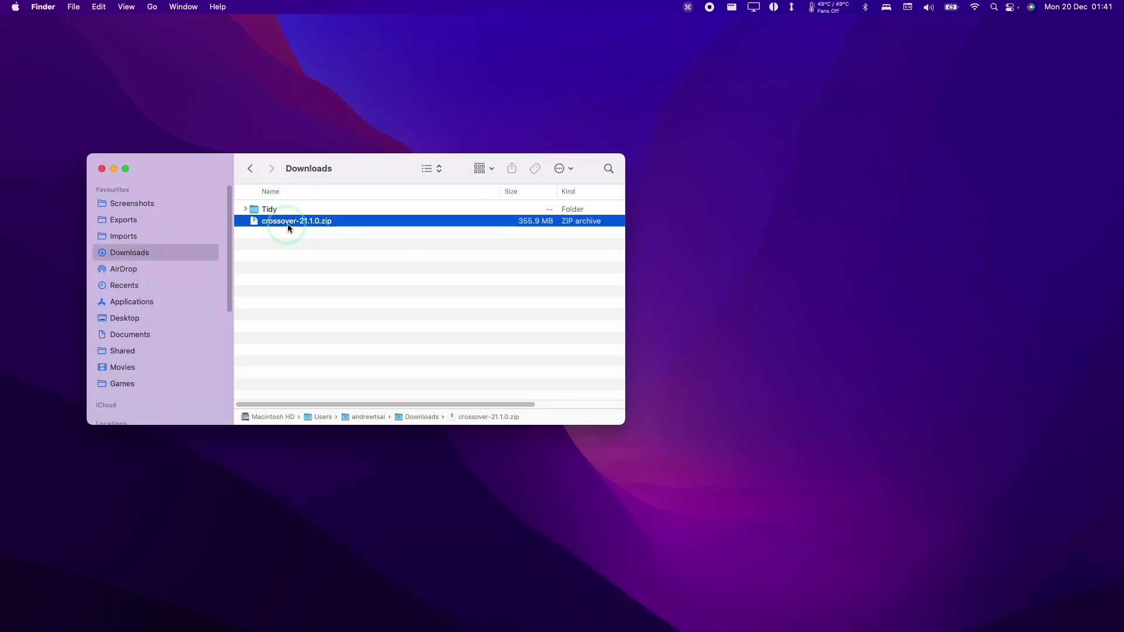
{"action": "double_click", "coordinate": [293, 228]}
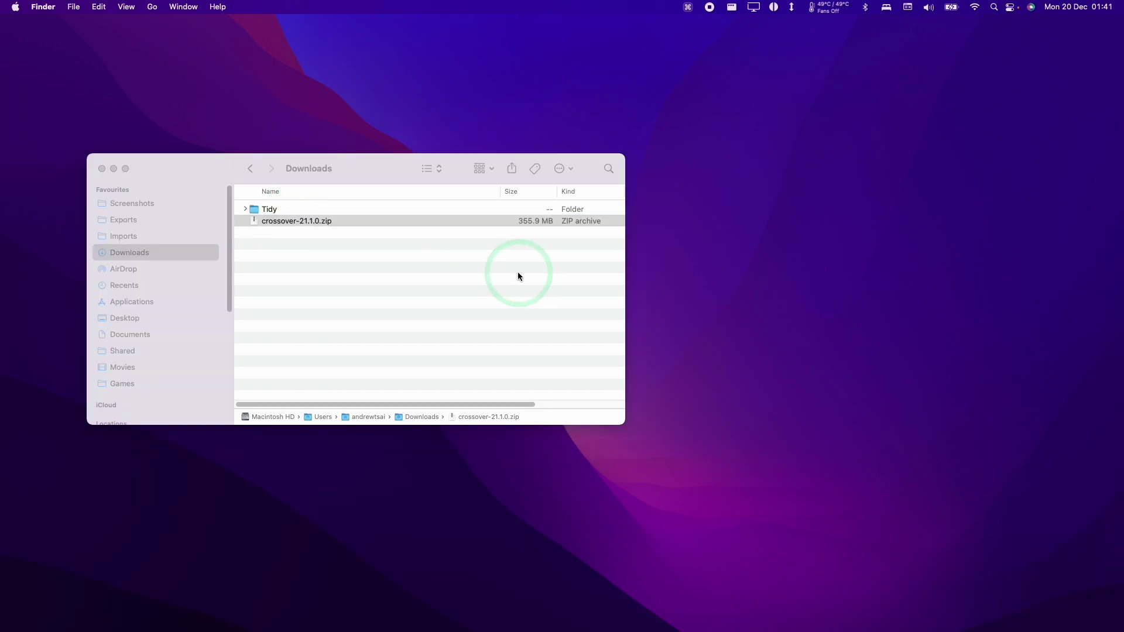
{"action": "left_click", "coordinate": [277, 235]}
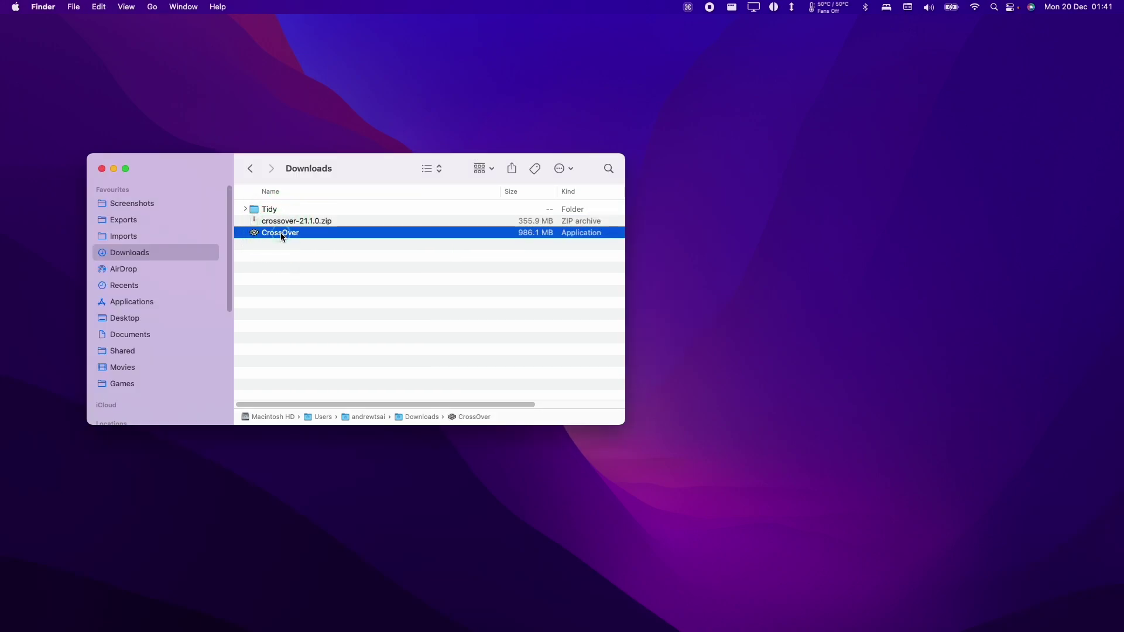
{"action": "left_click_drag", "start_coordinate": [279, 233], "coordinate": [274, 265]}
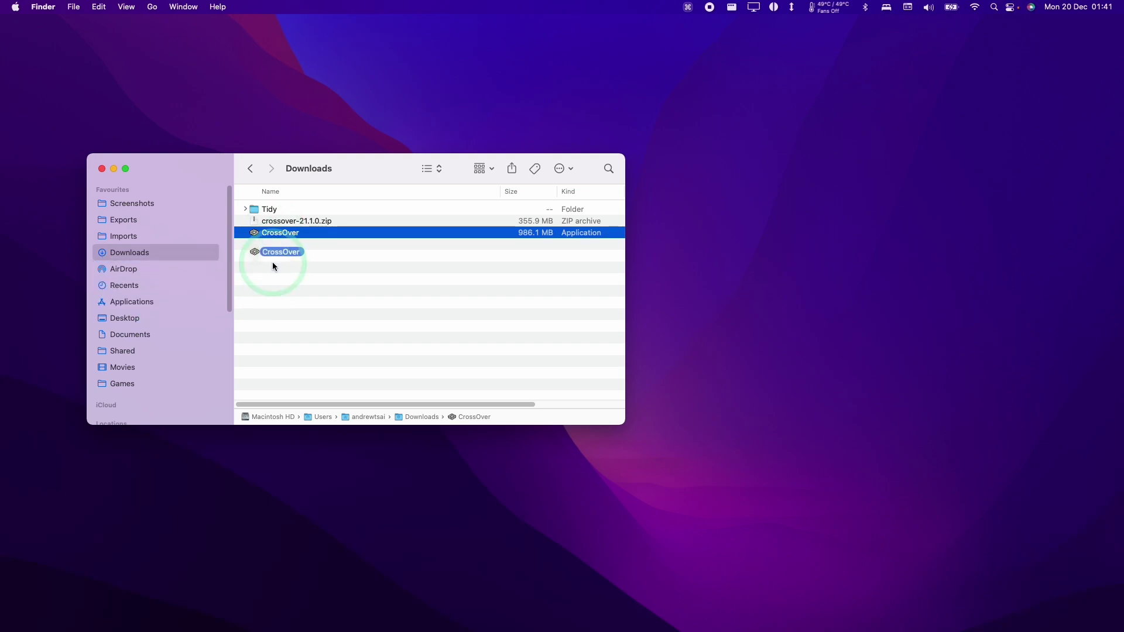
Step: Launch CrossOver from the Applications folder
{"action": "left_click", "coordinate": [183, 302]}
{"action": "left_click", "coordinate": [342, 365]}
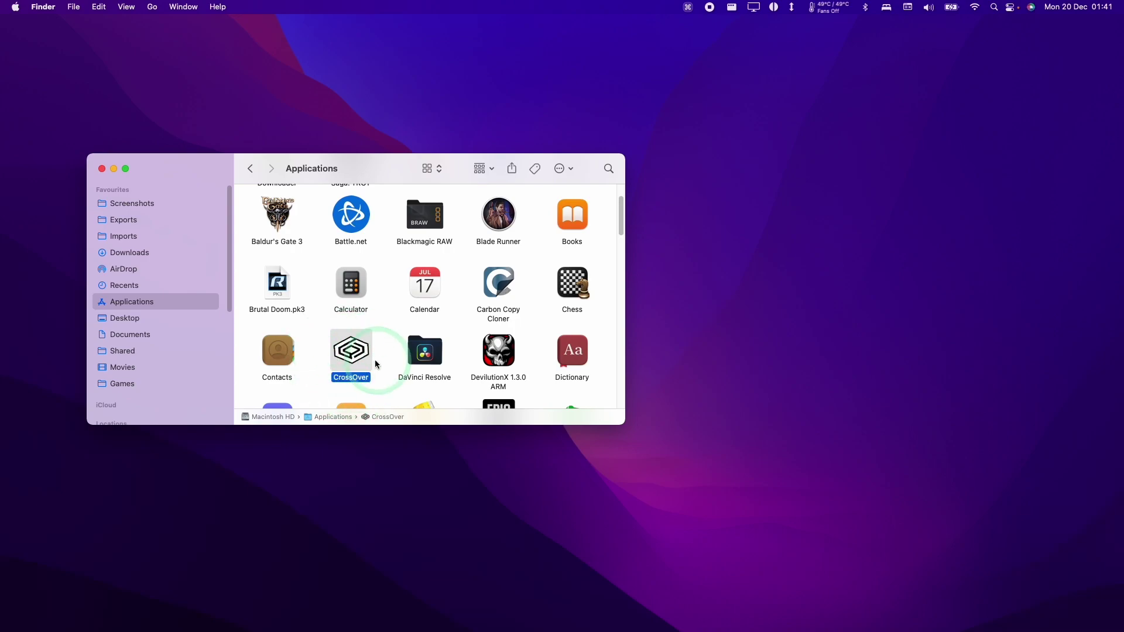
{"action": "double_click", "coordinate": [354, 350]}
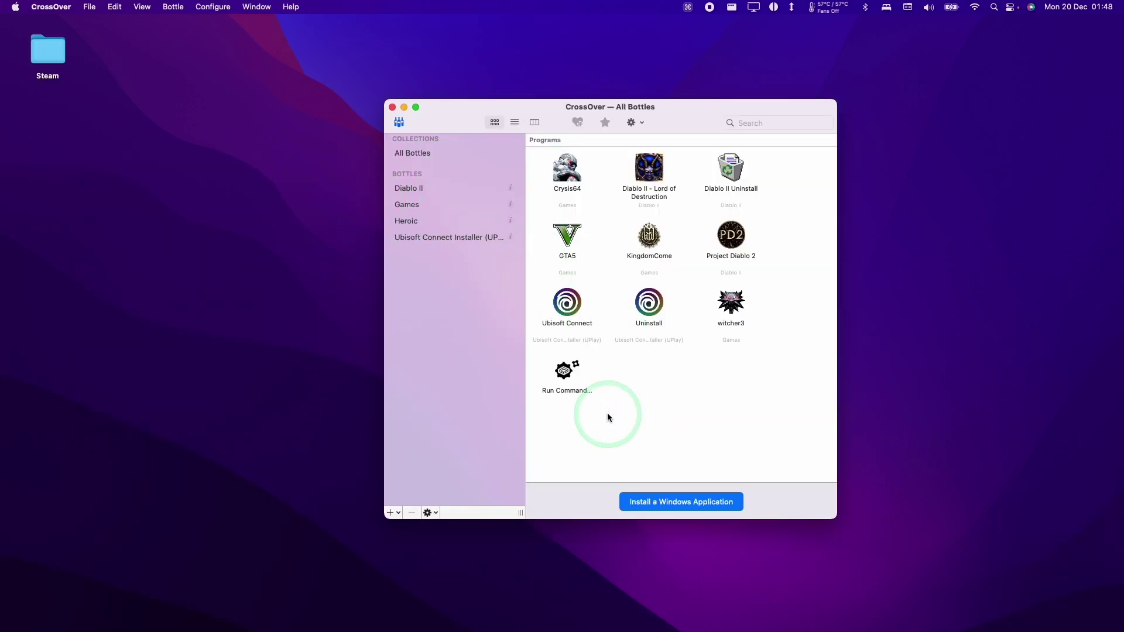
Step: Install Steam with a downloaded installer into a new Windows 7 64-bit bottle named Steam
{"action": "left_click", "coordinate": [650, 505]}
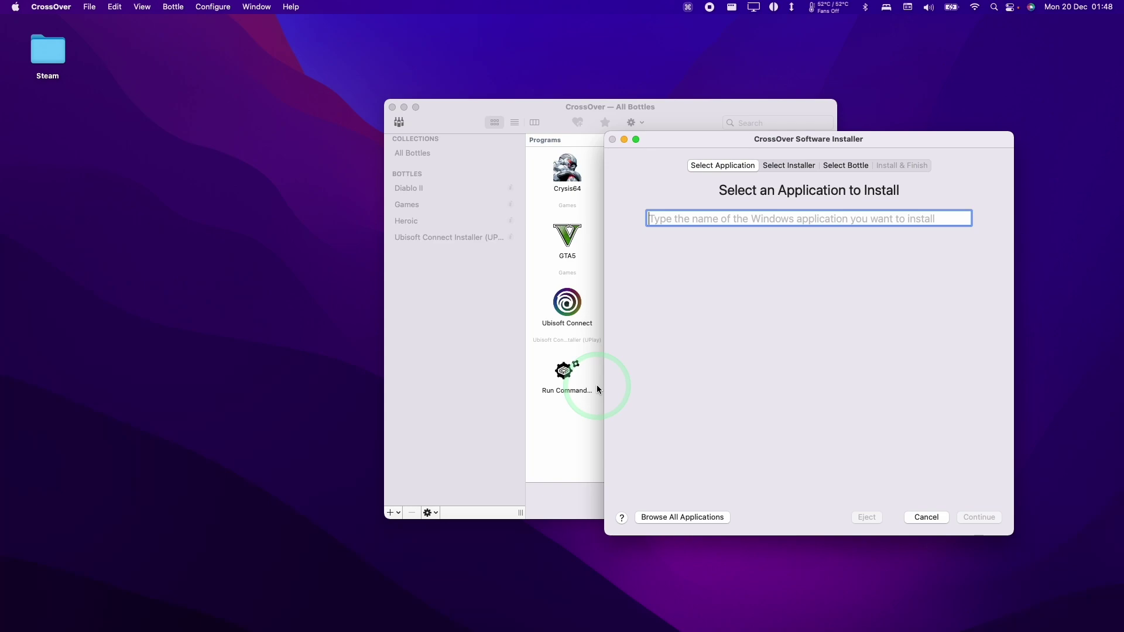
{"action": "type", "text": "Steam"}
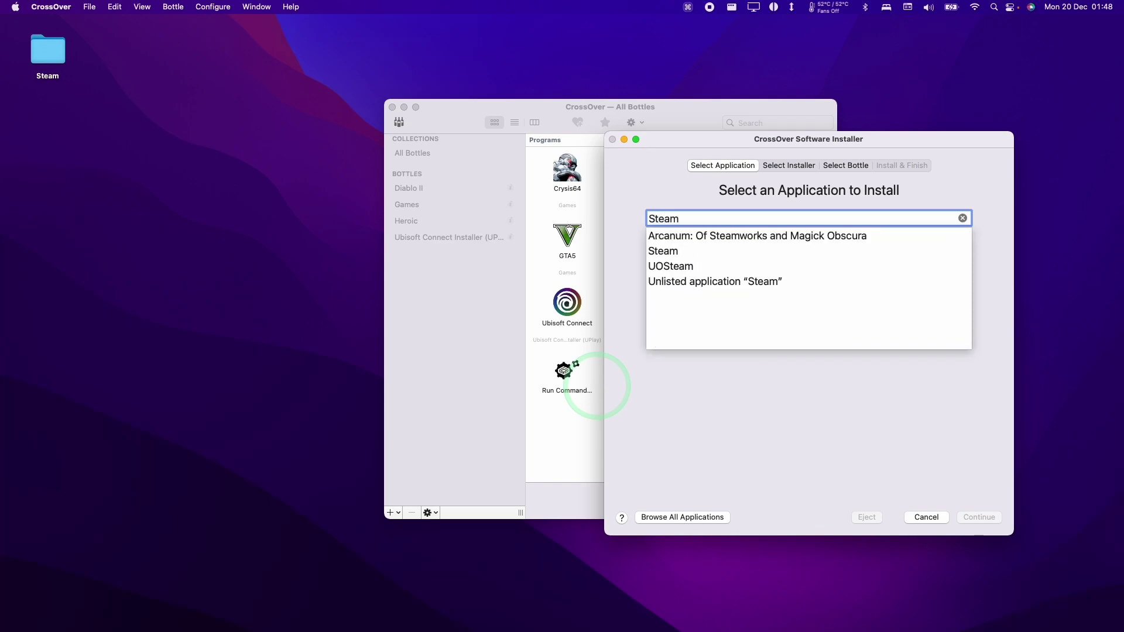
{"action": "left_click", "coordinate": [663, 251]}
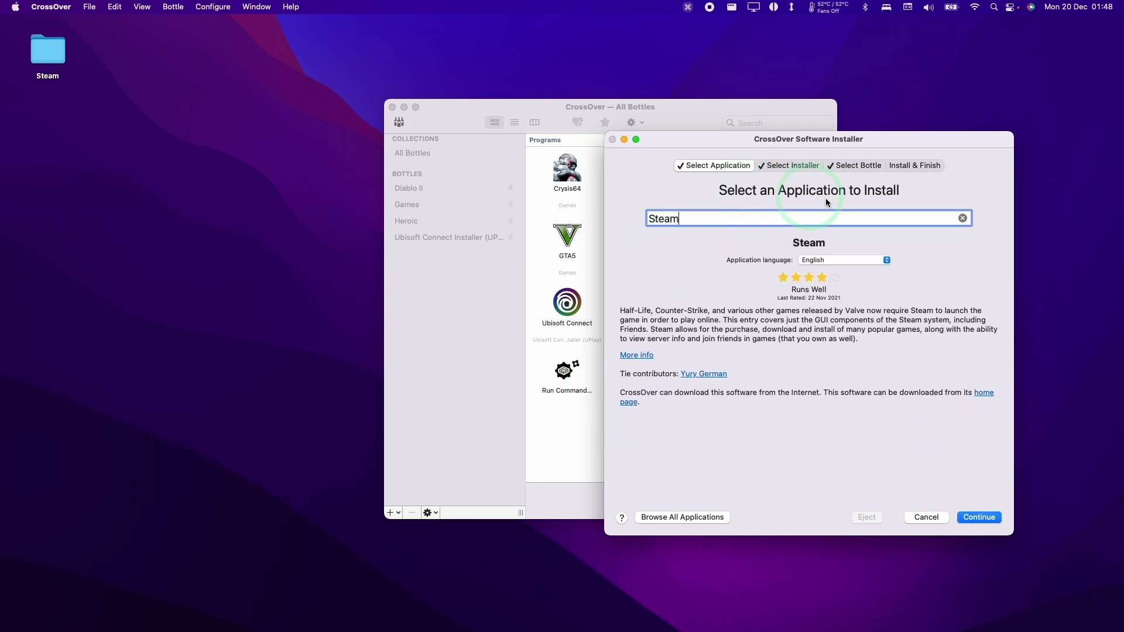
{"action": "left_click", "coordinate": [800, 167]}
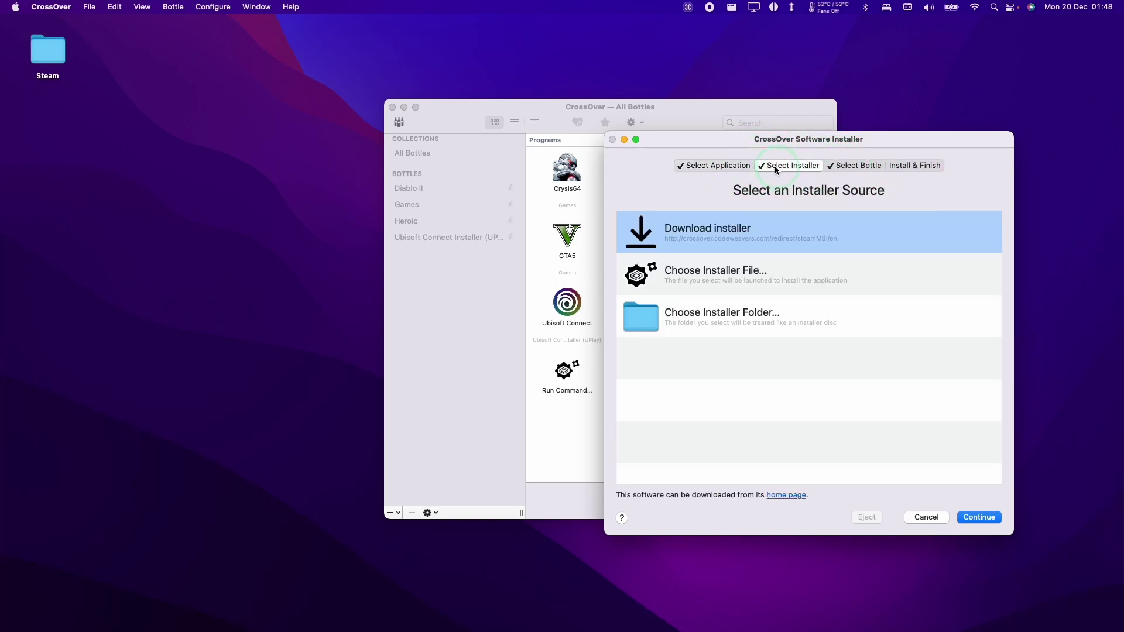
{"action": "left_click", "coordinate": [858, 167]}
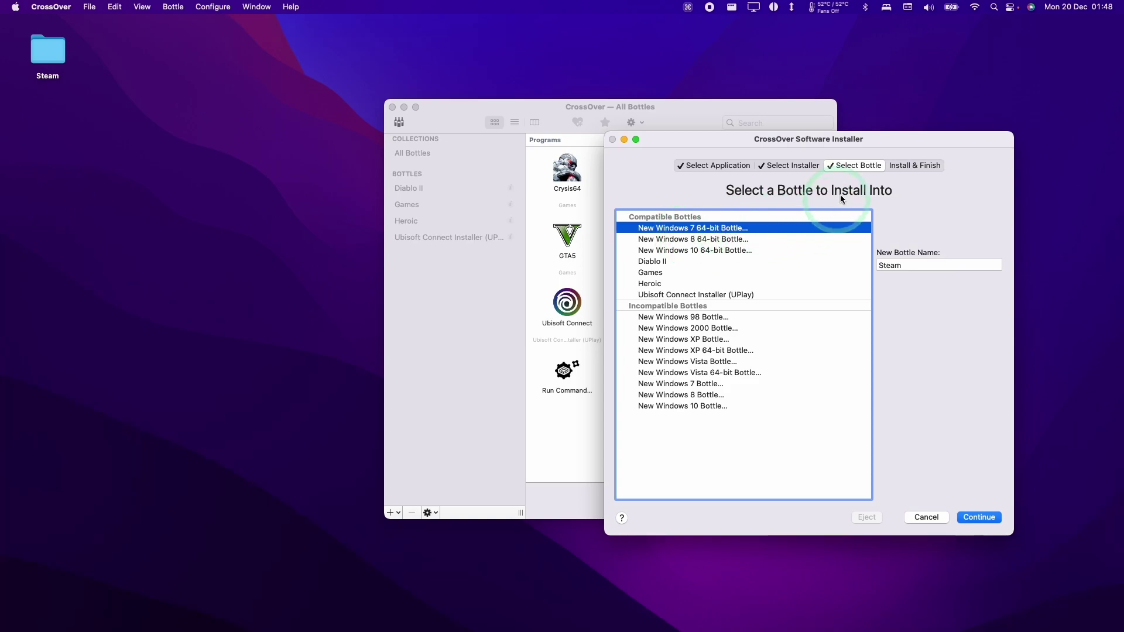
{"action": "left_click", "coordinate": [911, 165]}
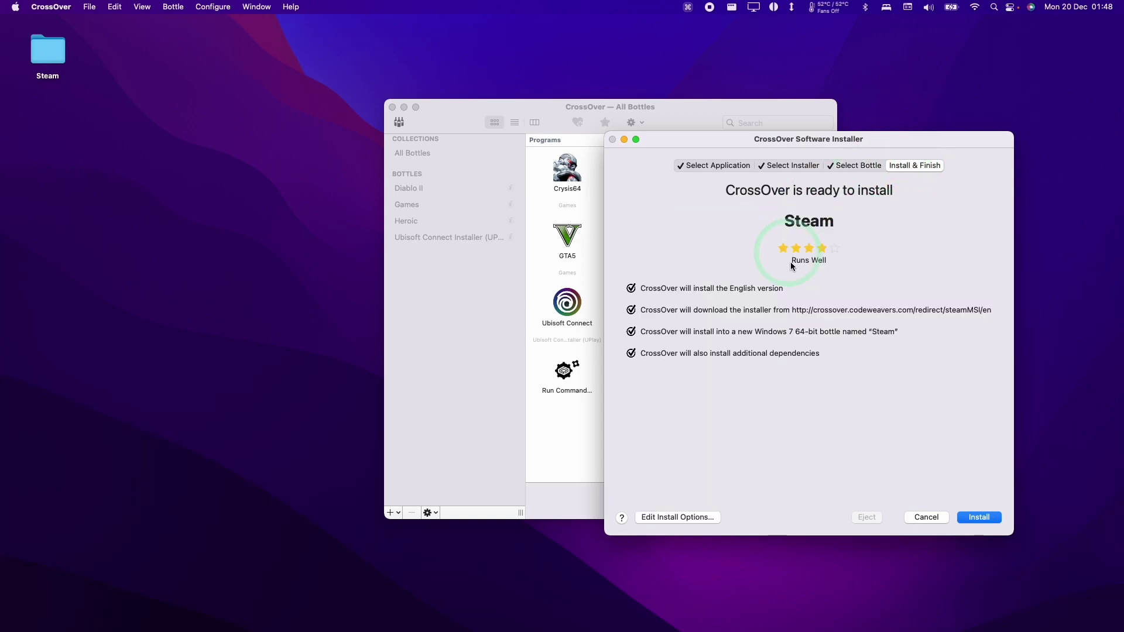
{"action": "left_click", "coordinate": [977, 517]}
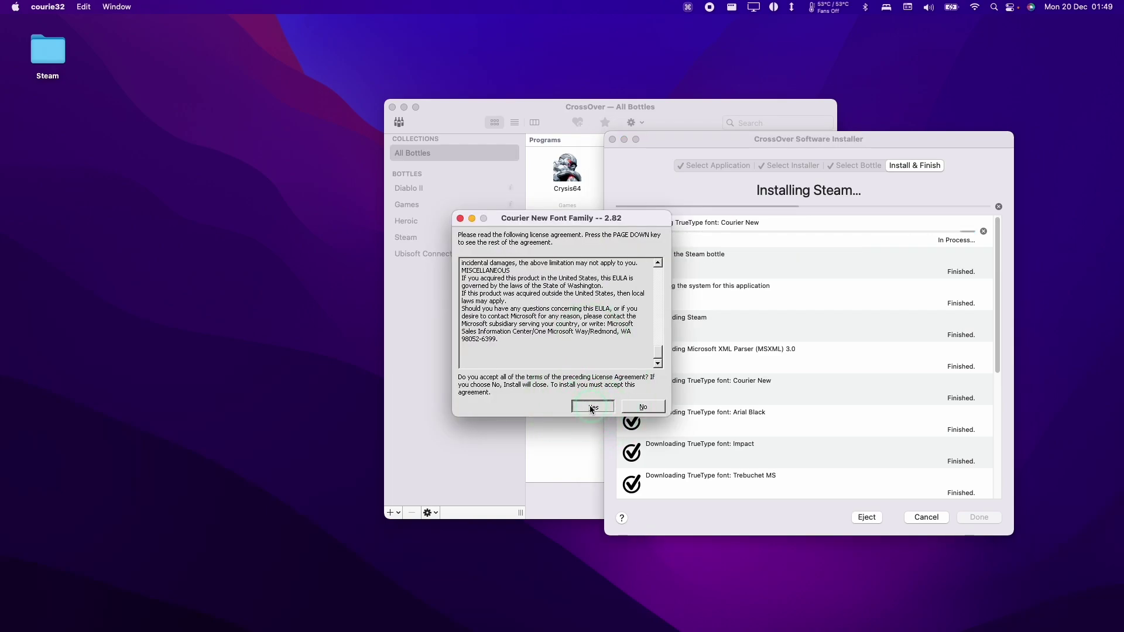
Step: Accept the Courier New font licence, finish the Steam install, and show the Steam bottle's programs
{"action": "left_click", "coordinate": [592, 407]}
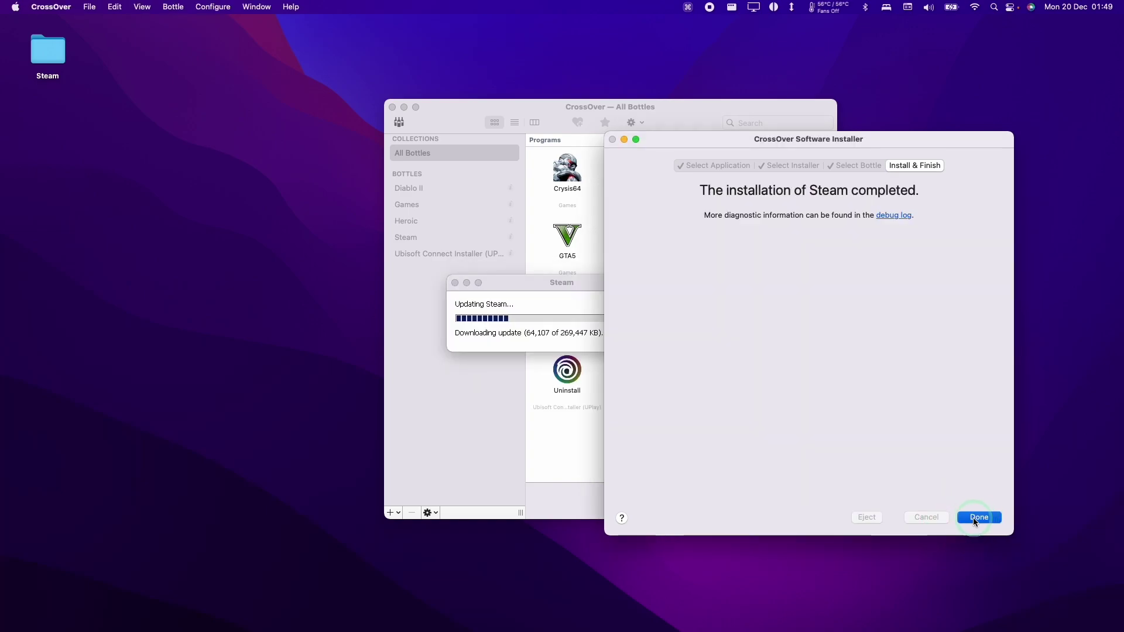
{"action": "left_click", "coordinate": [973, 517]}
{"action": "left_click", "coordinate": [501, 239]}
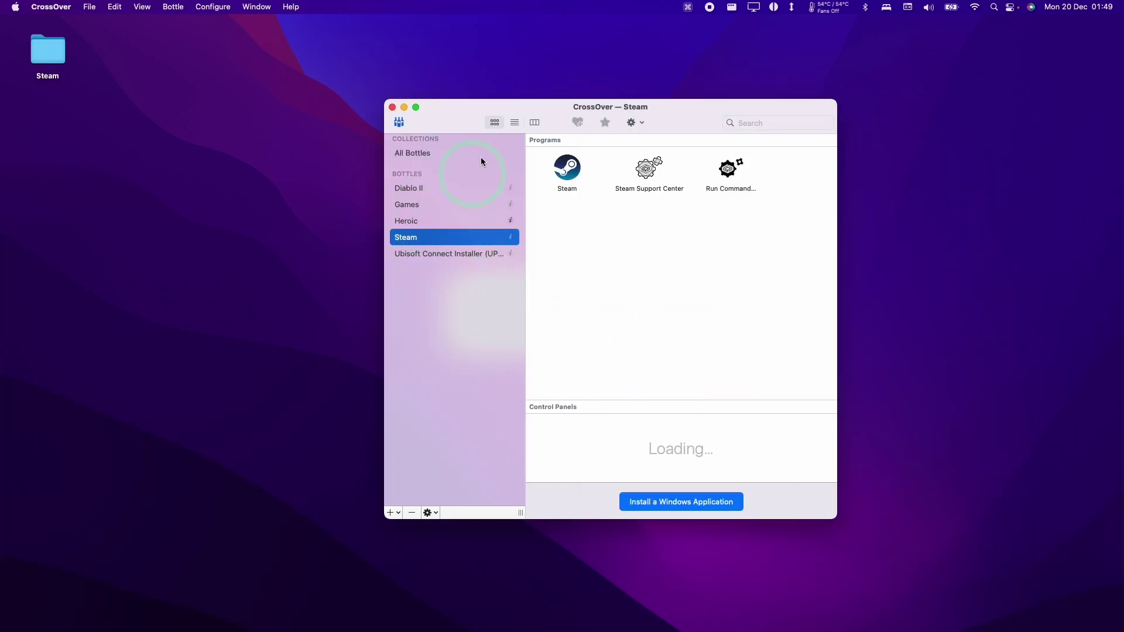
{"action": "left_click_drag", "start_coordinate": [495, 108], "coordinate": [760, 114]}
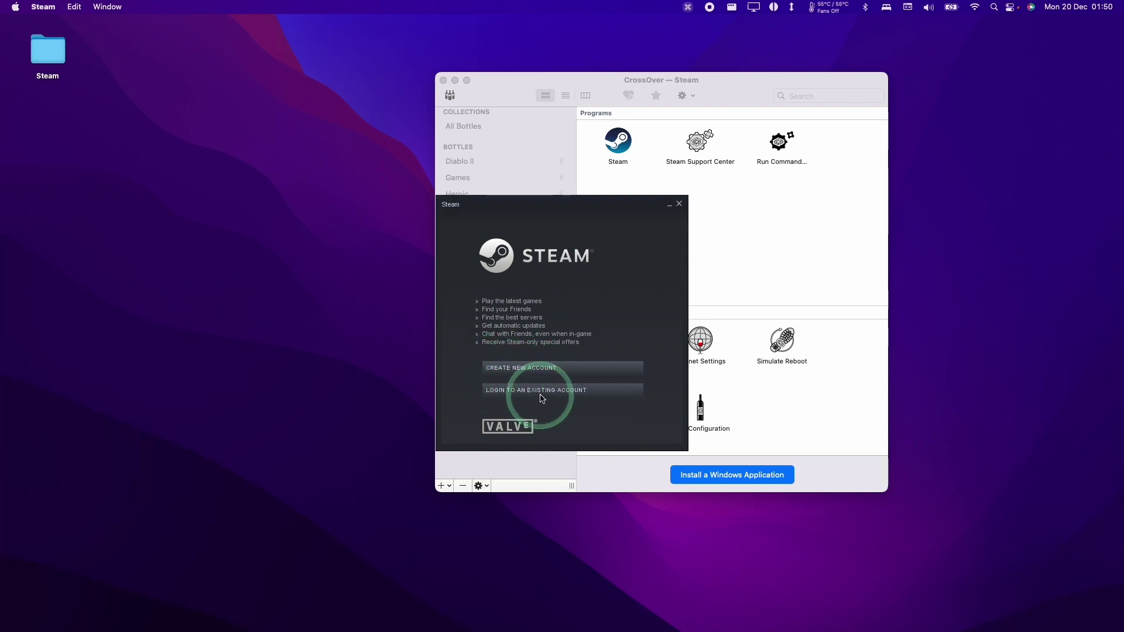
Step: Log in to Steam, maximize its window, and open the Grand Theft Auto IV: Complete Edition store page
{"action": "left_click", "coordinate": [515, 391]}
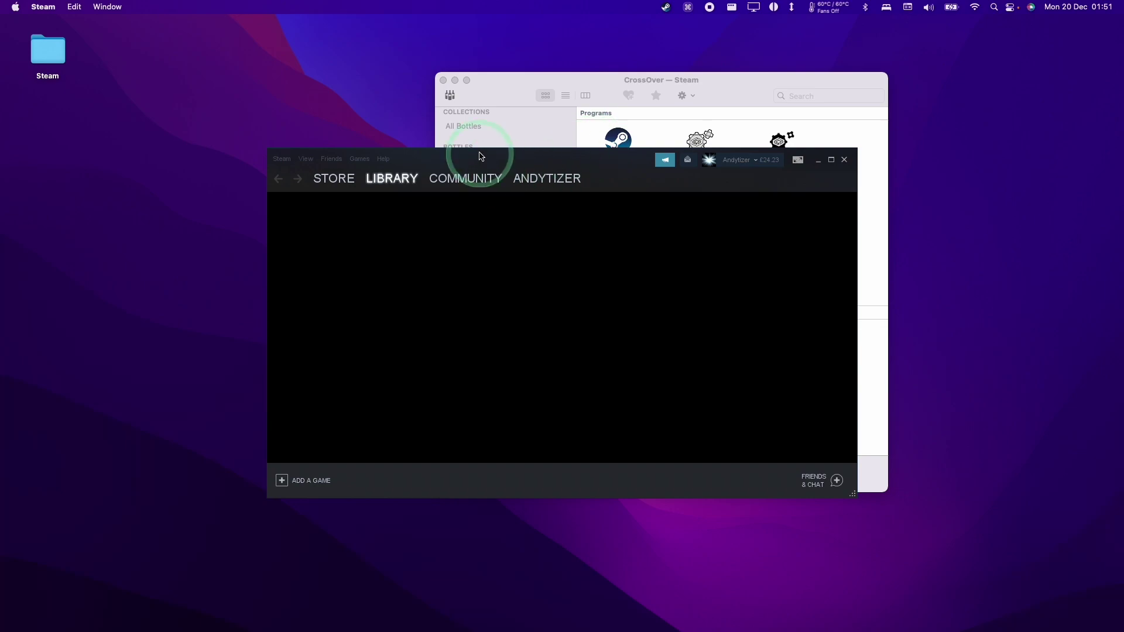
{"action": "left_click", "coordinate": [831, 160]}
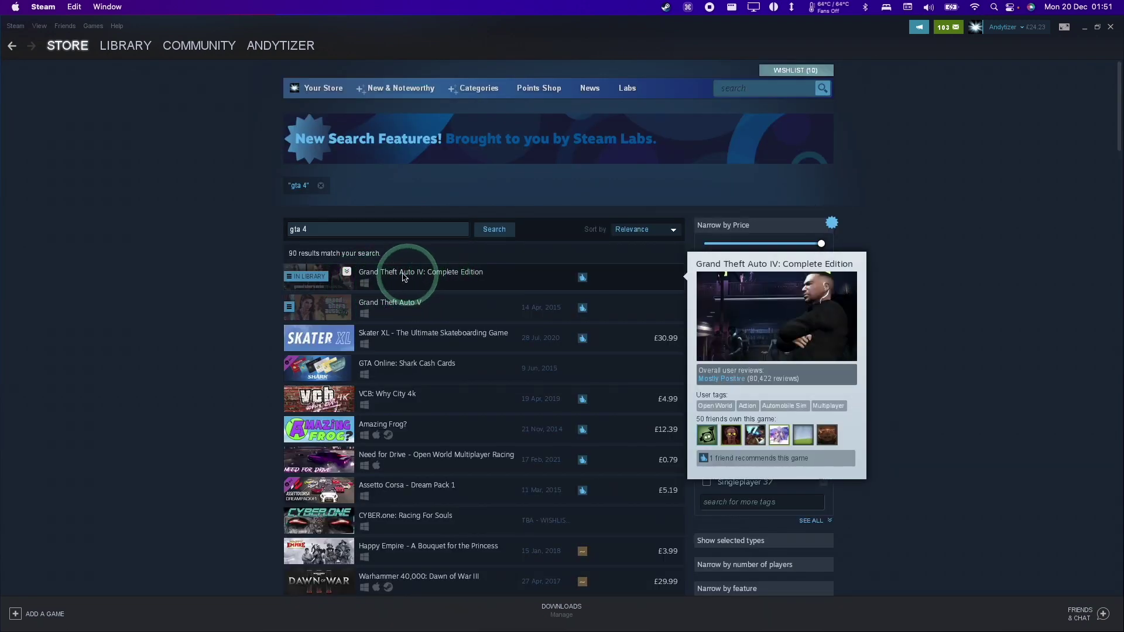
{"action": "left_click", "coordinate": [338, 285]}
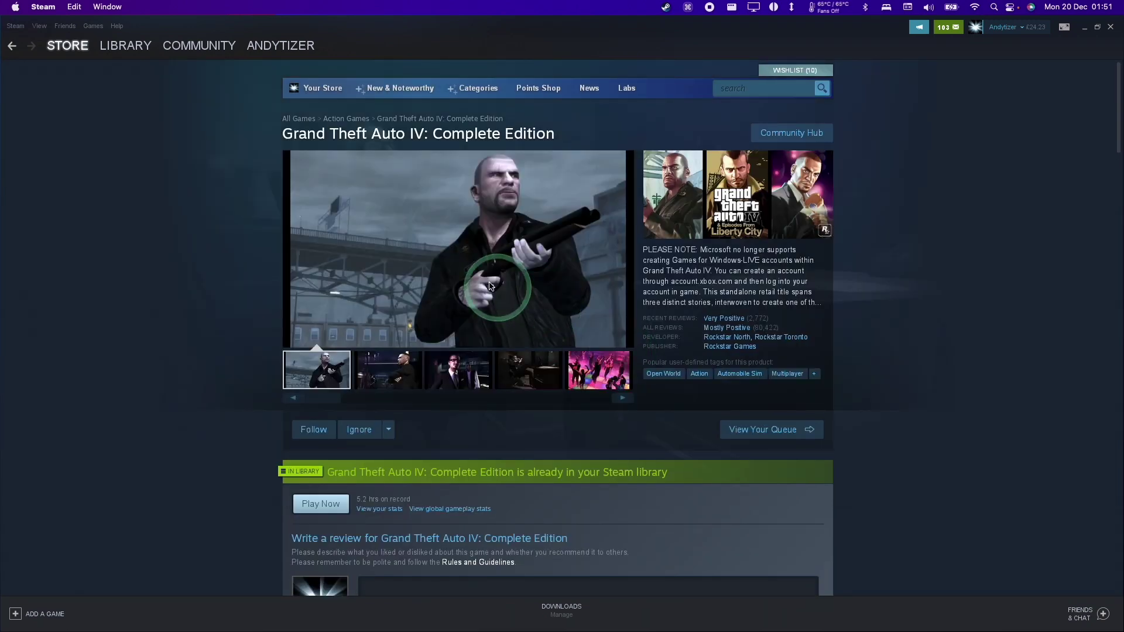
{"action": "scroll", "coordinate": [791, 447], "scroll_direction": "down", "scroll_amount": 7}
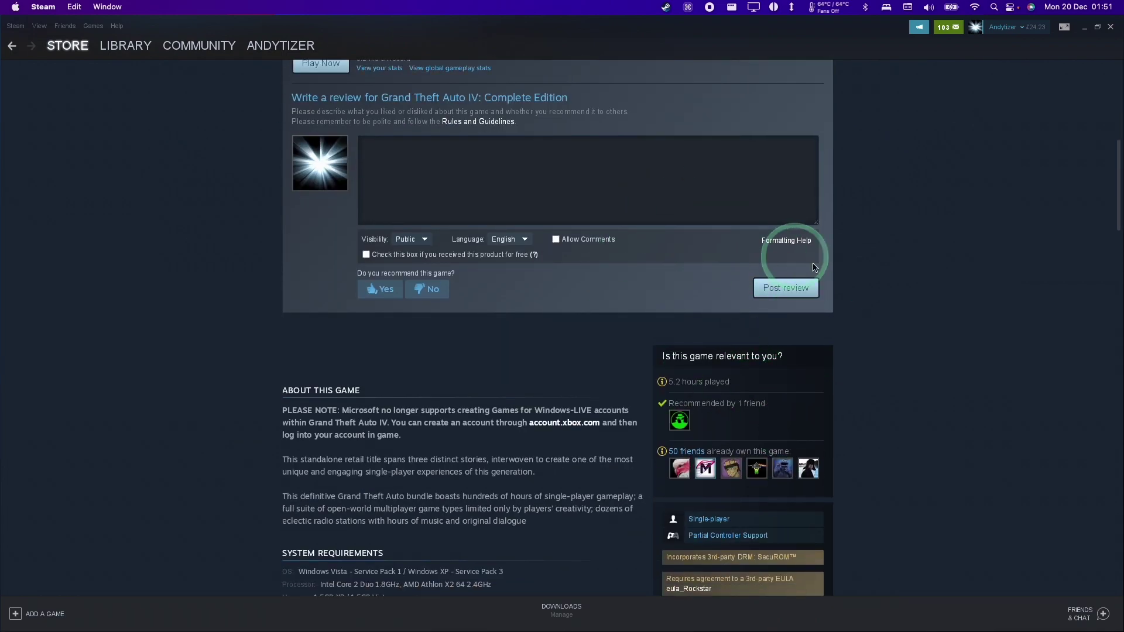
Step: Find 'grand' in the Library and install Grand Theft Auto IV, accepting its EULA
{"action": "left_click", "coordinate": [129, 45]}
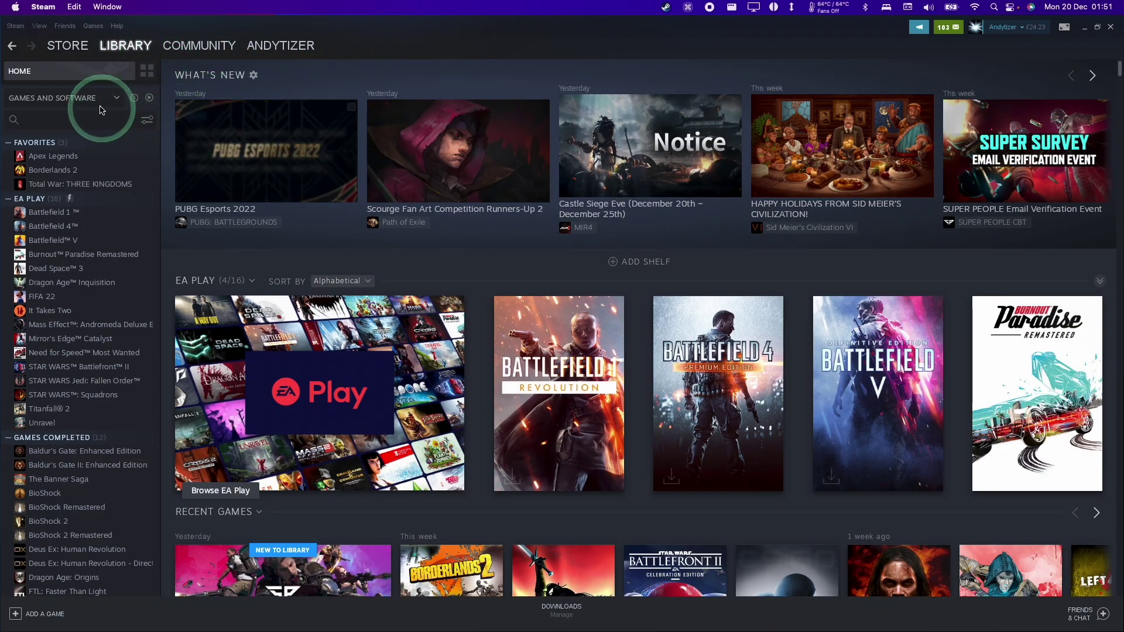
{"action": "left_click", "coordinate": [88, 119]}
{"action": "type", "text": "grand"}
{"action": "left_click", "coordinate": [107, 175]}
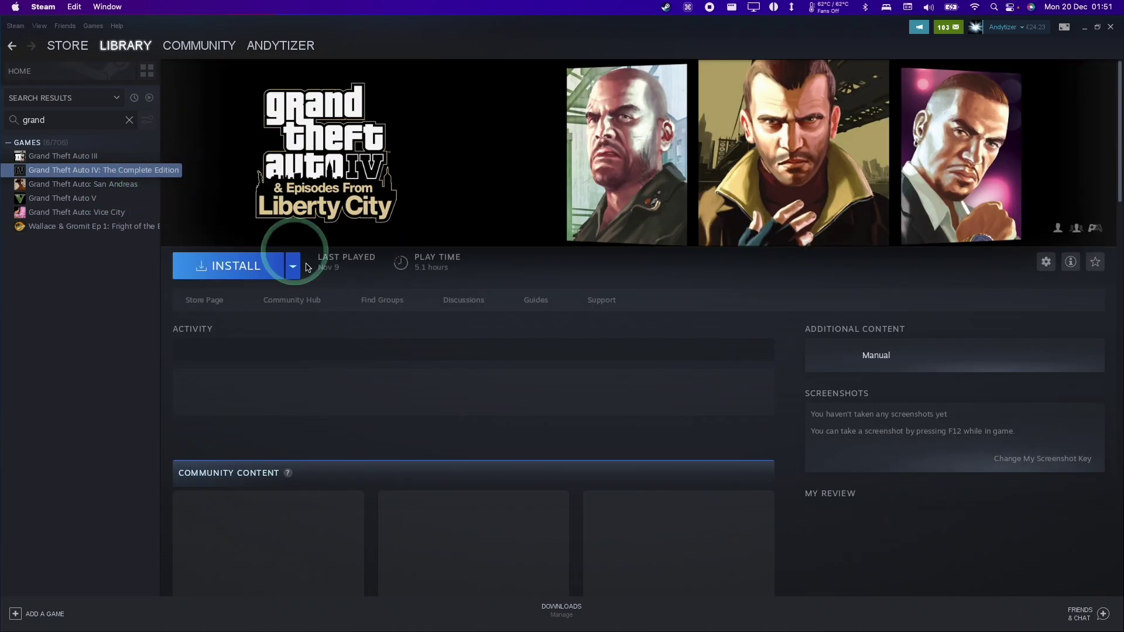
{"action": "left_click", "coordinate": [228, 273]}
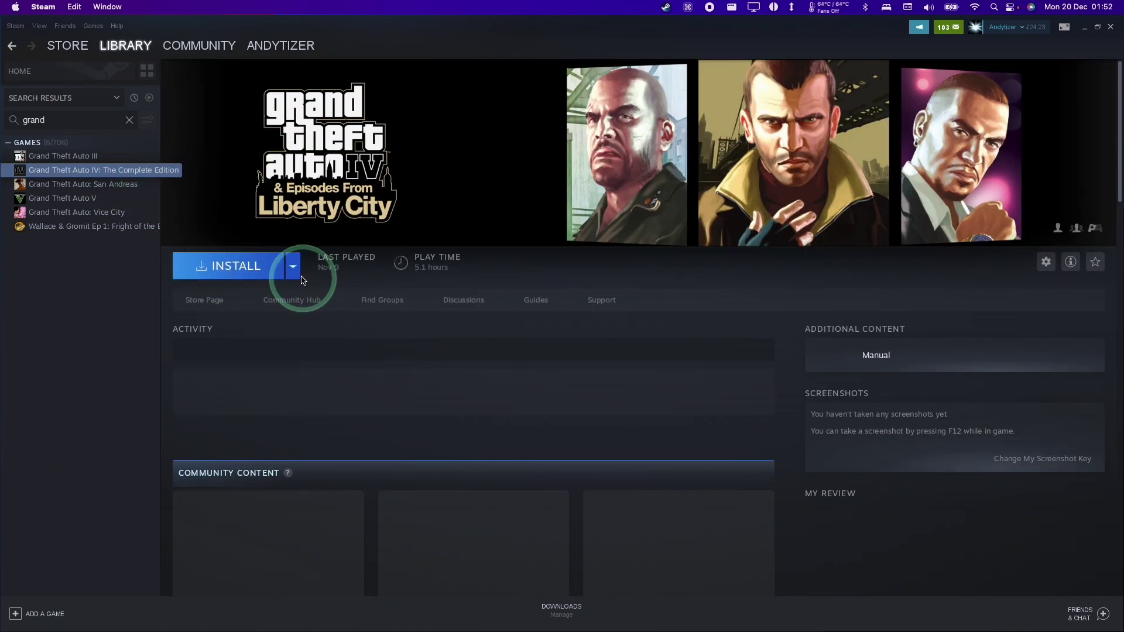
{"action": "left_click", "coordinate": [609, 428]}
{"action": "left_click", "coordinate": [602, 426]}
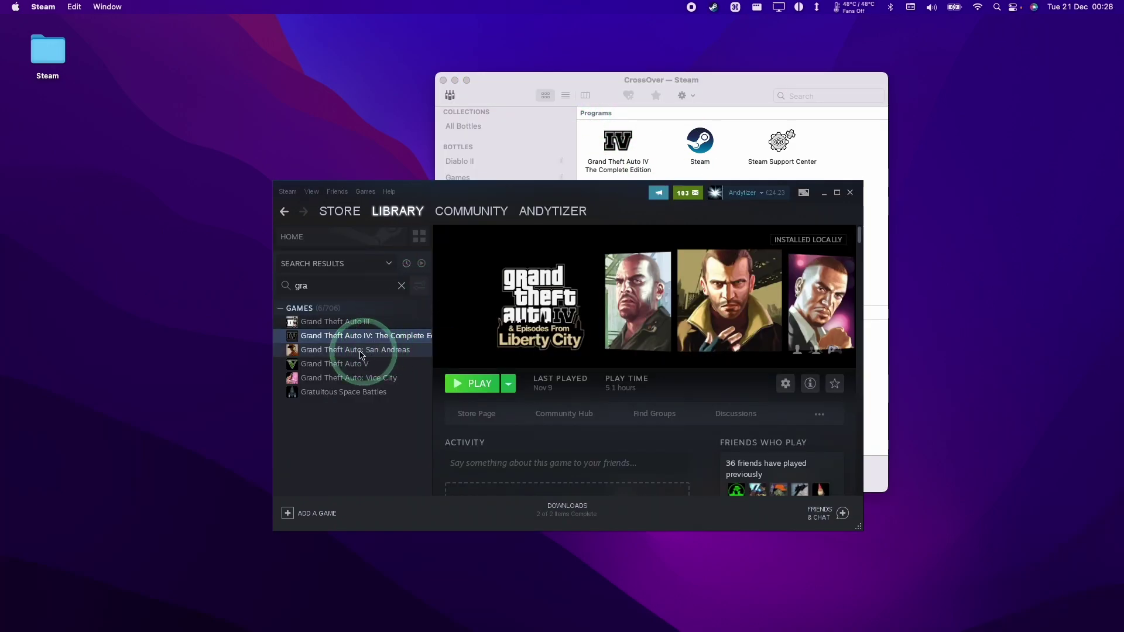
Step: Bring CrossOver forward and reselect the Steam bottle's program list
{"action": "left_click", "coordinate": [593, 111]}
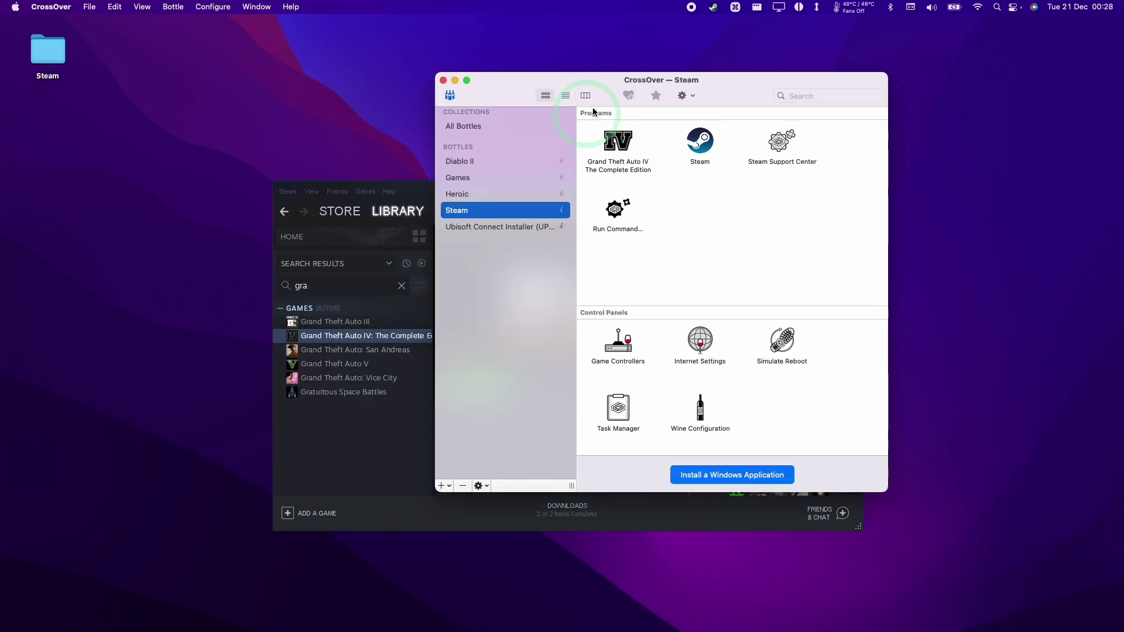
{"action": "left_click", "coordinate": [480, 213]}
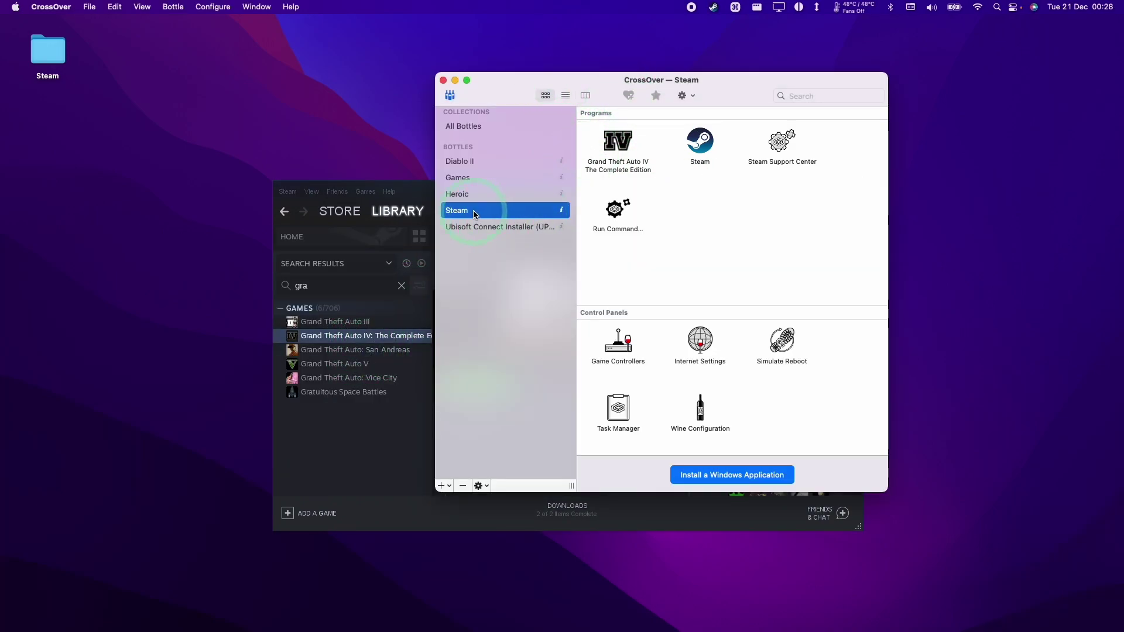
{"action": "left_click", "coordinate": [456, 96]}
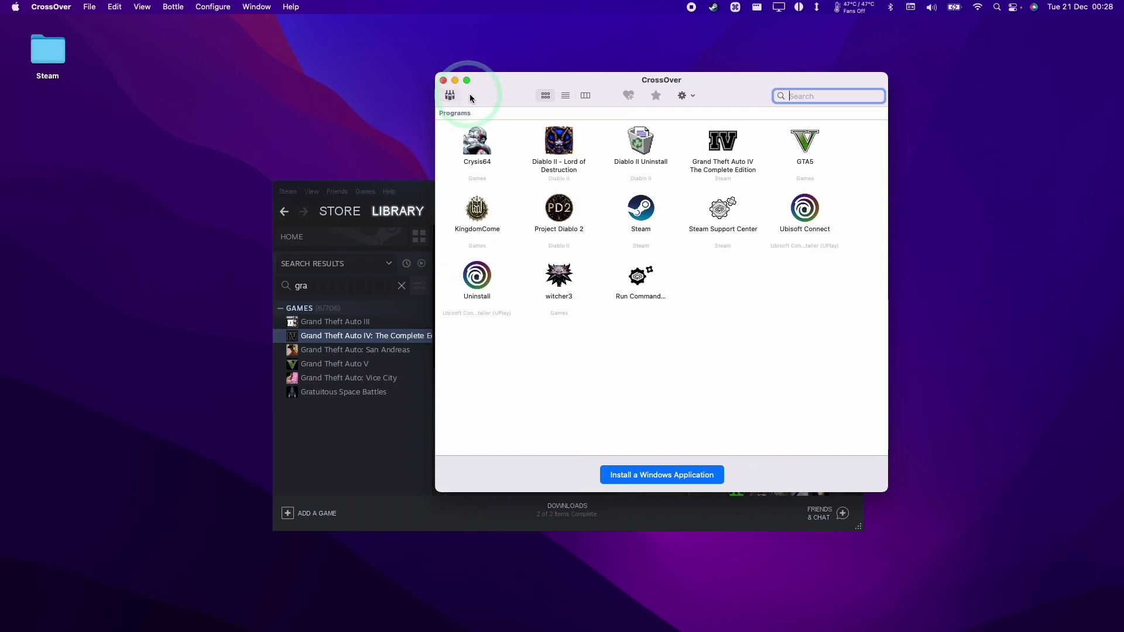
{"action": "left_click", "coordinate": [457, 96]}
{"action": "left_click", "coordinate": [477, 212]}
{"action": "left_click", "coordinate": [584, 210], "text": "ctrl"}
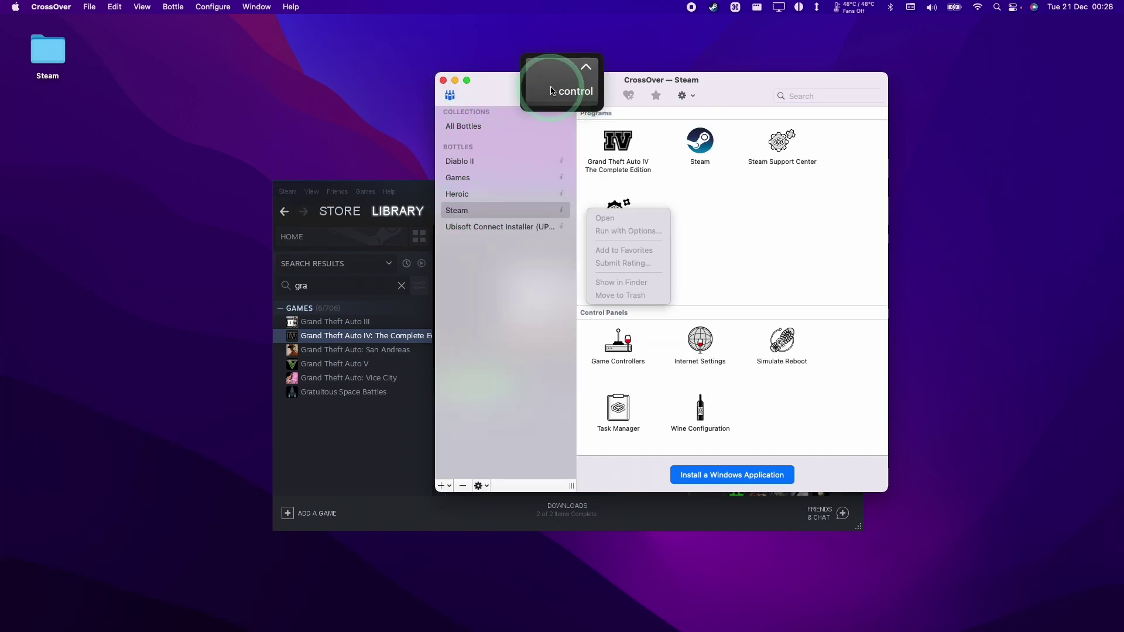
{"action": "left_click", "coordinate": [490, 219]}
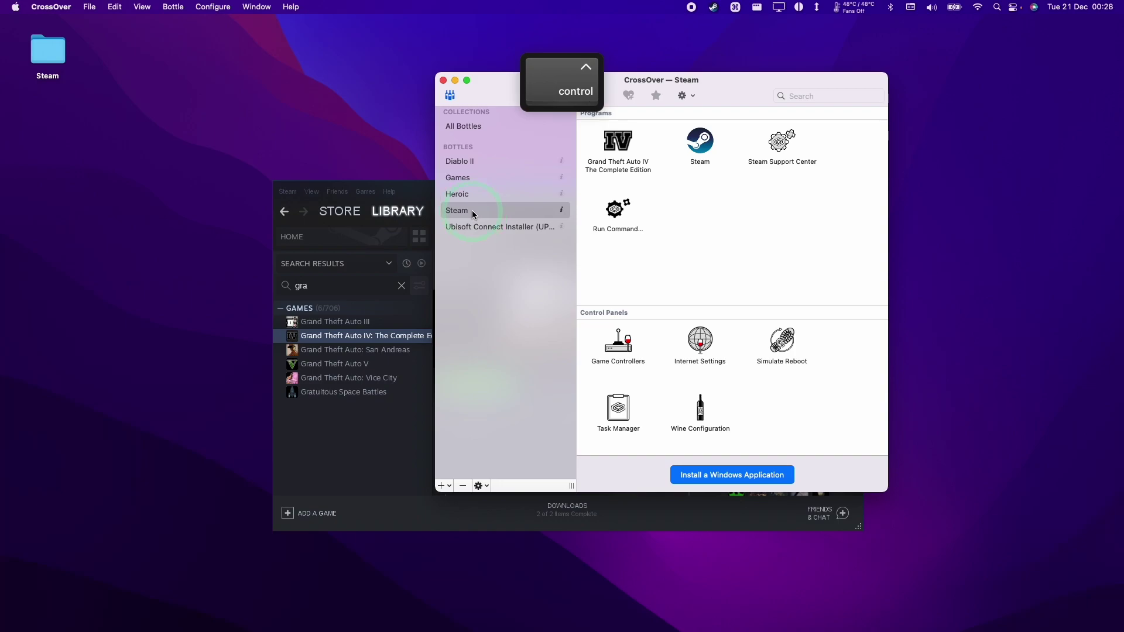
Step: Enable the DXVK Backend setting for the Steam bottle
{"action": "left_click", "coordinate": [474, 209], "text": "ctrl"}
{"action": "mouse_move", "coordinate": [543, 322]}
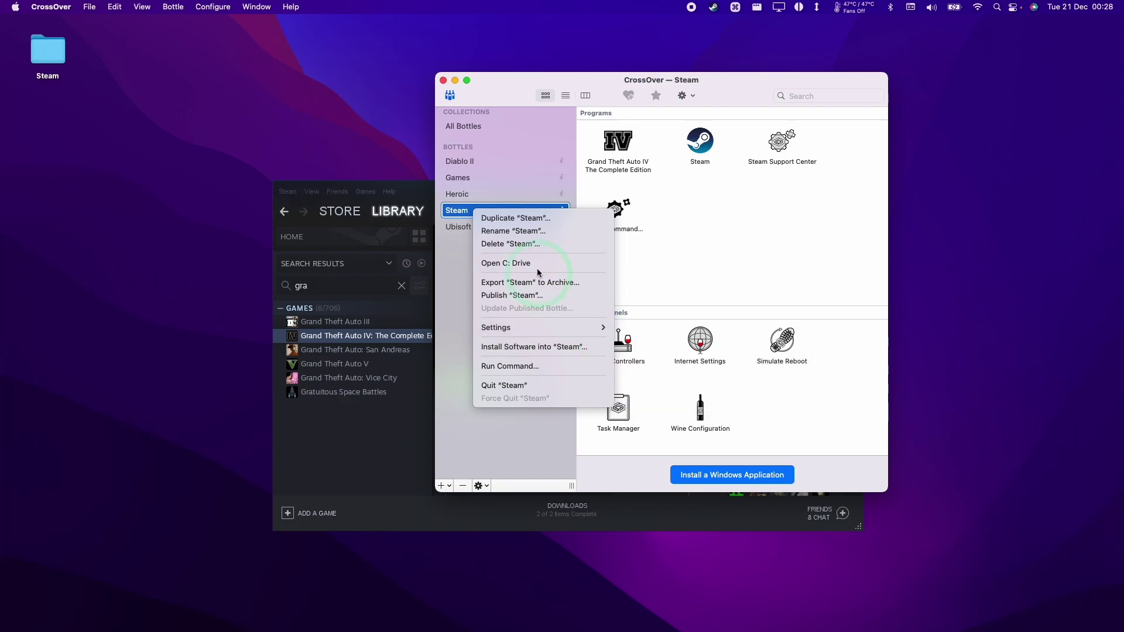
{"action": "left_click", "coordinate": [398, 202]}
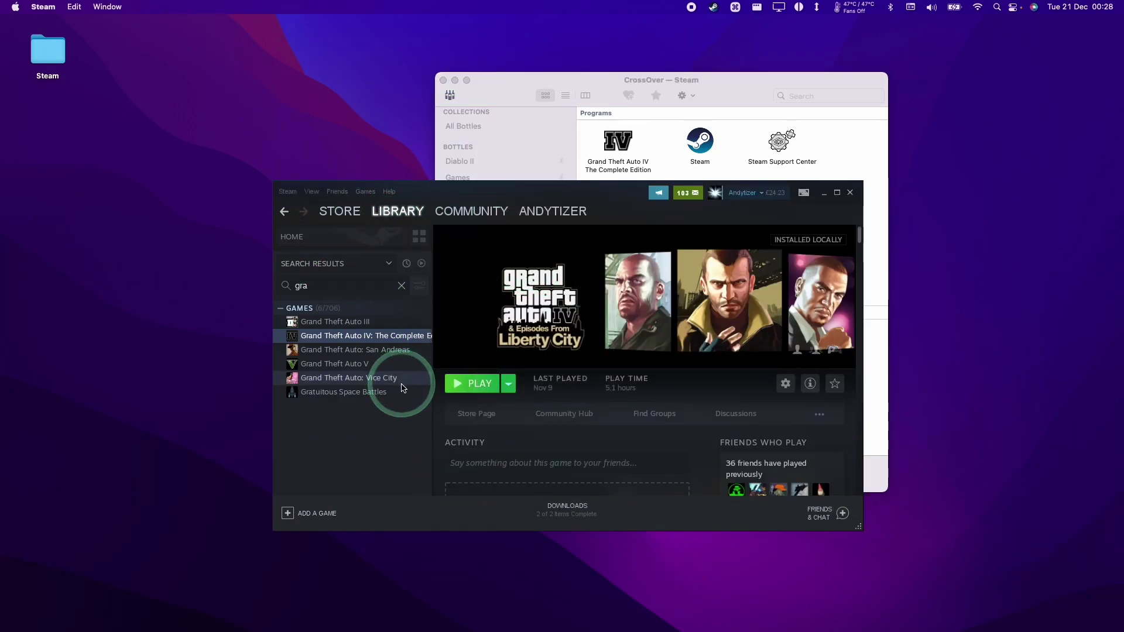
Step: Install the Rockstar Games Launcher in English to the default location, accepting its licence
{"action": "left_click", "coordinate": [458, 391]}
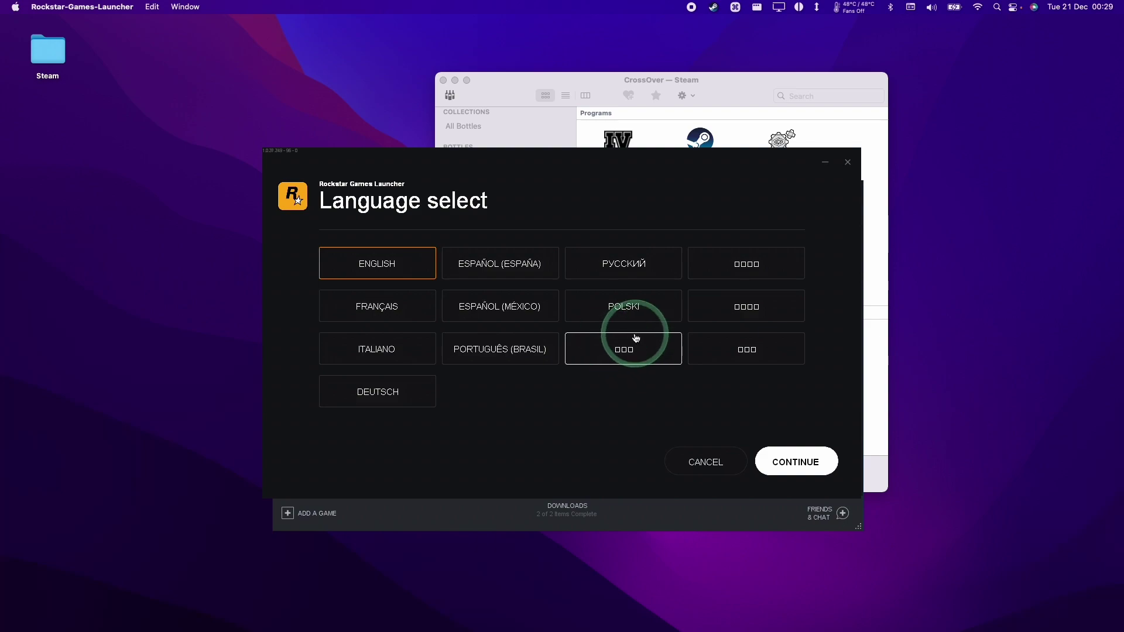
{"action": "left_click", "coordinate": [776, 461]}
{"action": "left_click", "coordinate": [774, 459]}
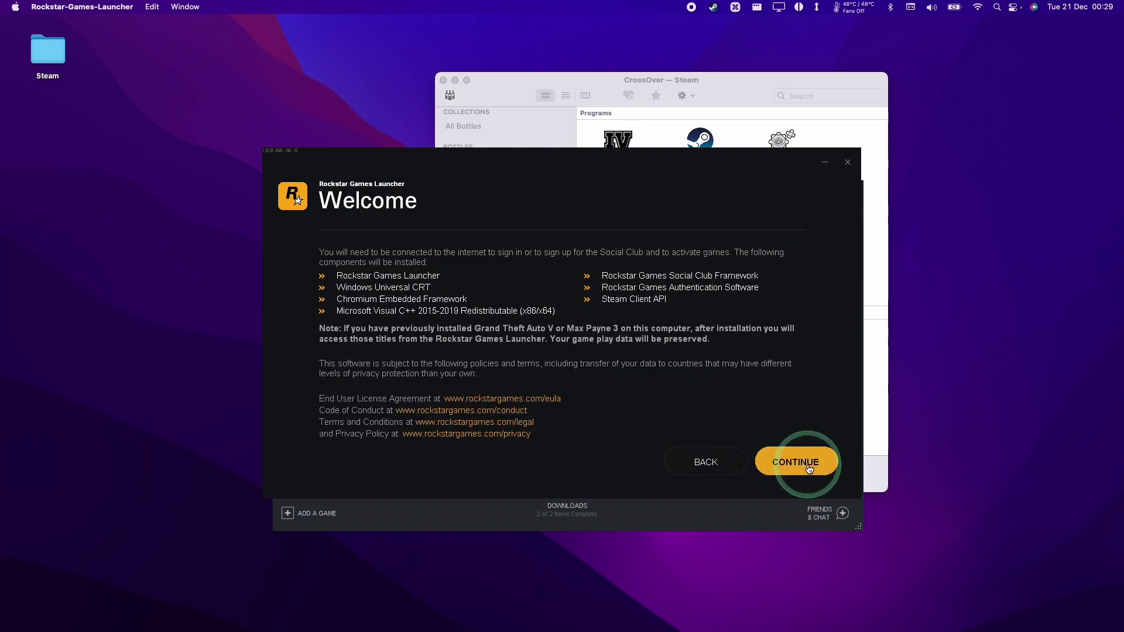
{"action": "left_click", "coordinate": [777, 456]}
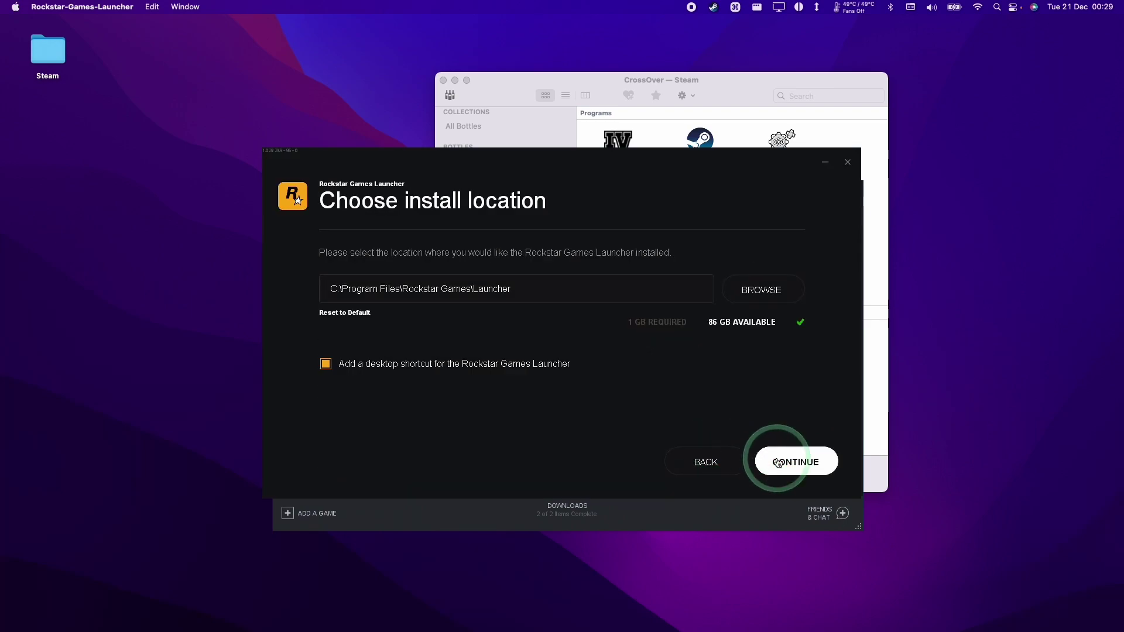
{"action": "left_click", "coordinate": [781, 458]}
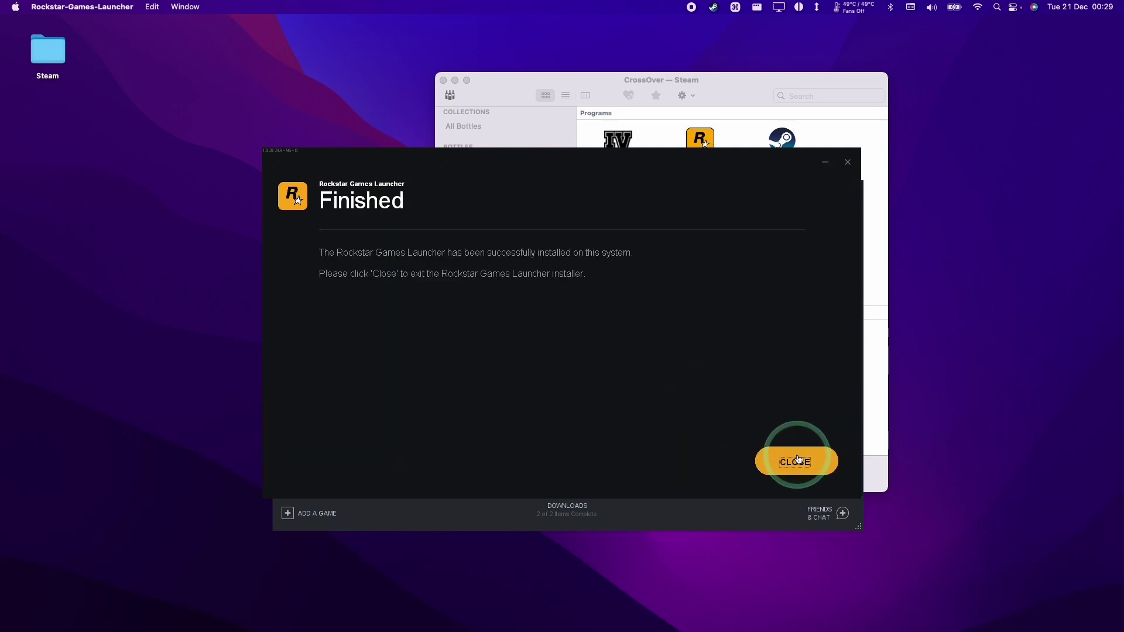
{"action": "left_click", "coordinate": [797, 460]}
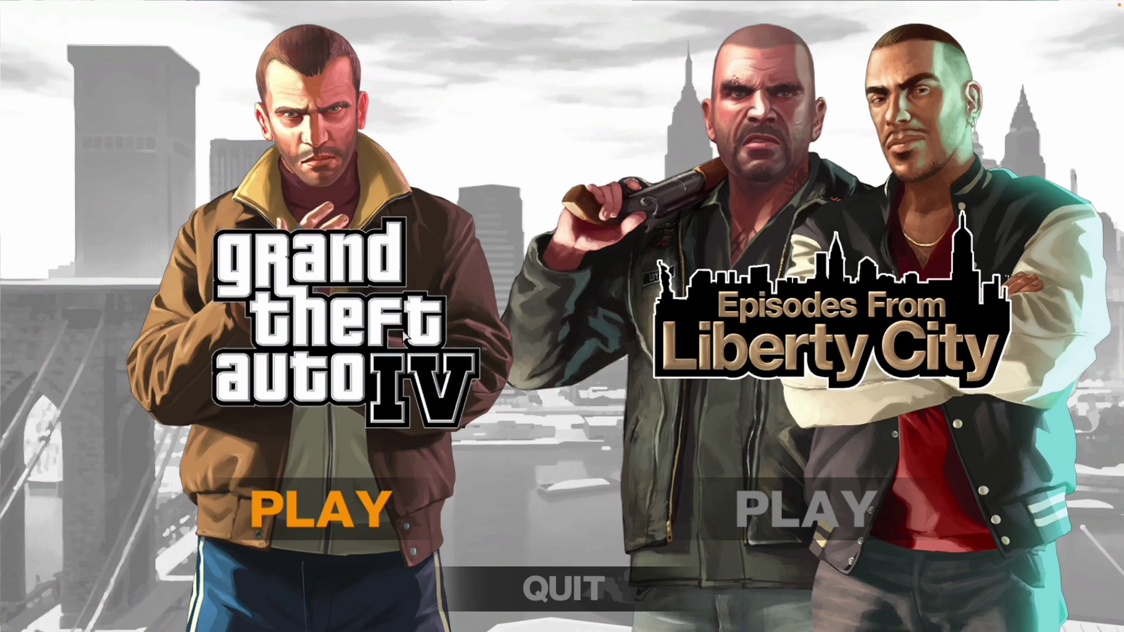
Step: Start GTA IV and set Steam's in-game FPS counter to Top-left from the overlay
{"action": "left_click", "coordinate": [347, 508]}
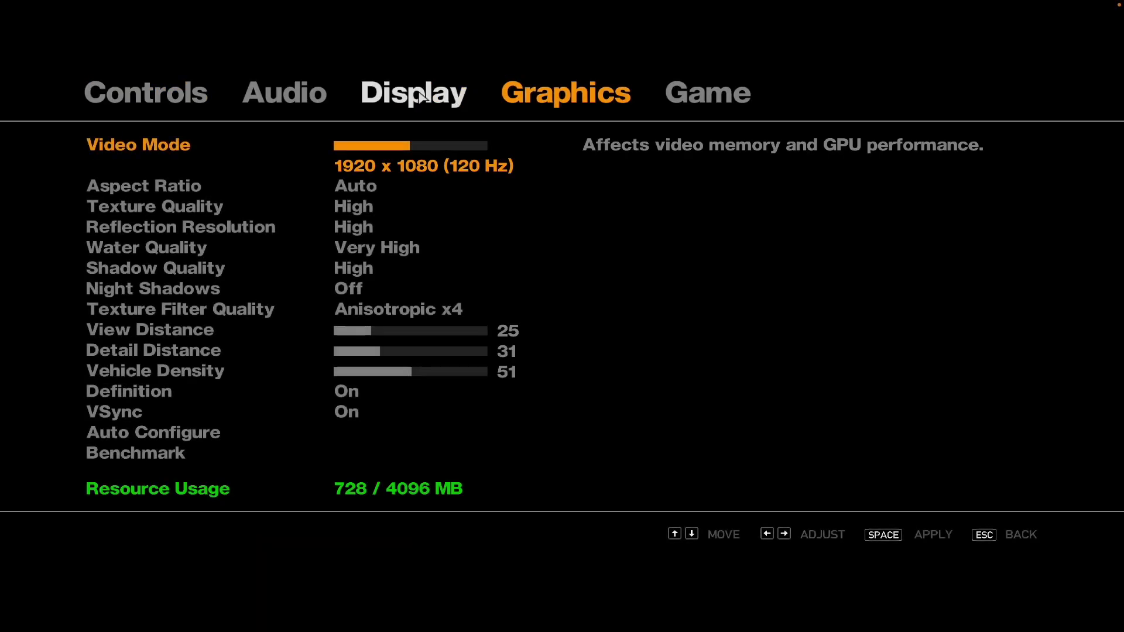
{"action": "key", "text": "shift+Tab"}
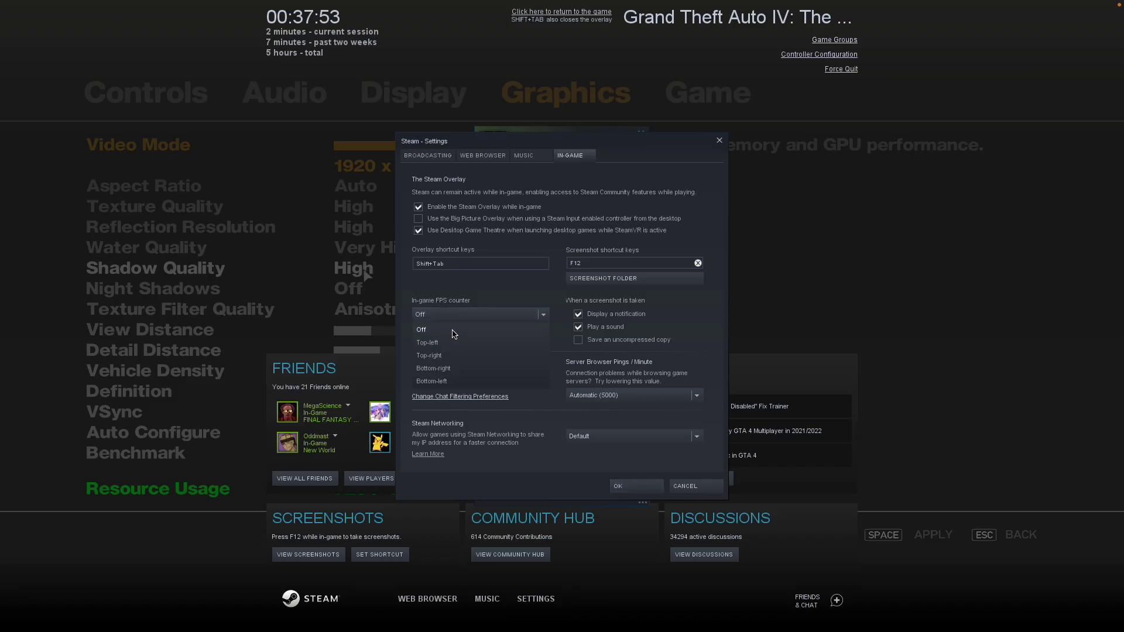
{"action": "left_click", "coordinate": [637, 487]}
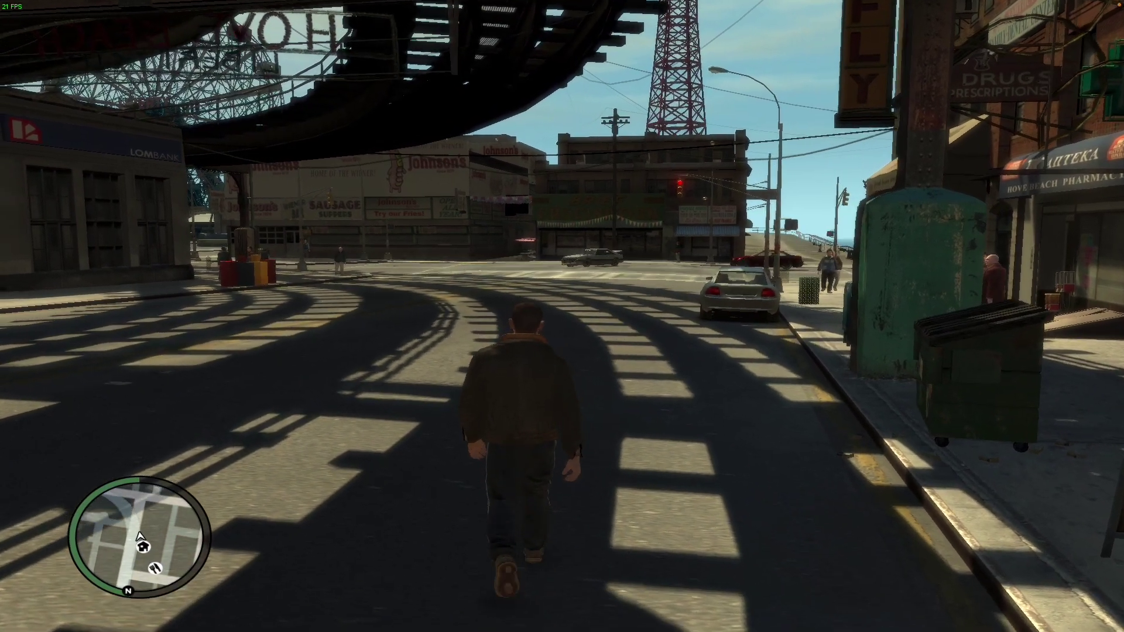
Step: Walk forward along the street, then pause and open the Graphics settings page
{"action": "key", "text": "w"}
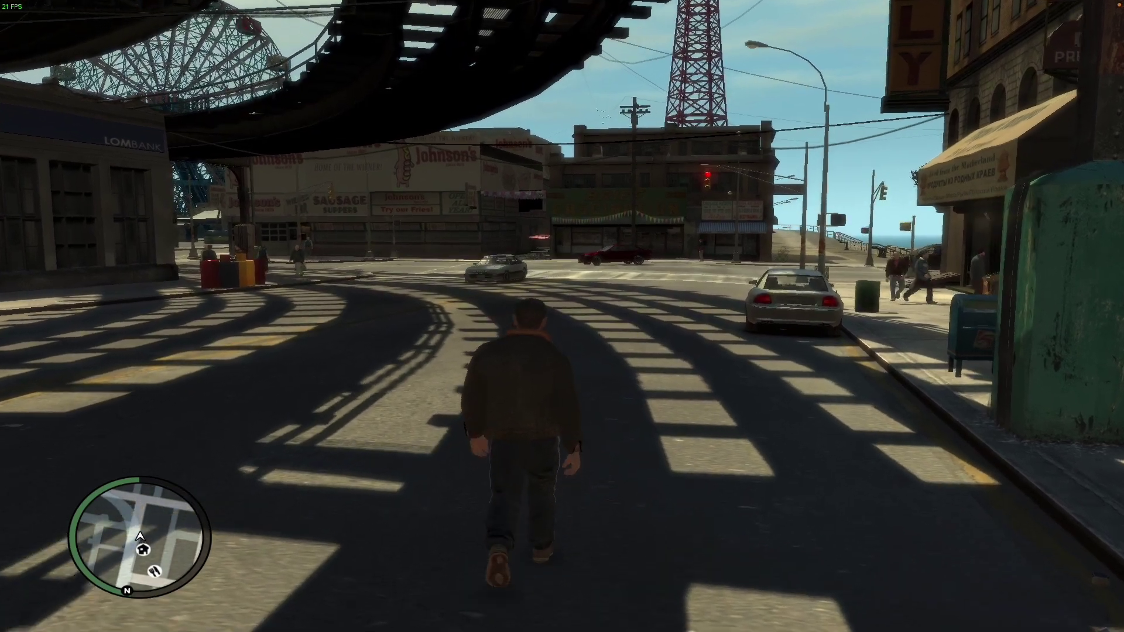
{"action": "key", "text": "w"}
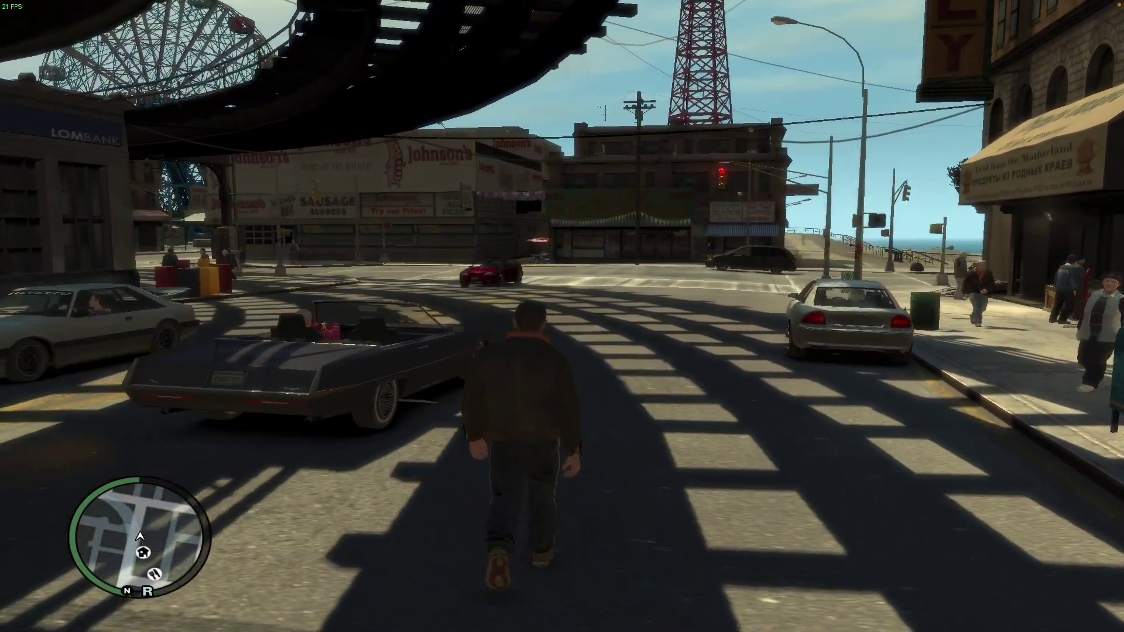
{"action": "key", "text": "w"}
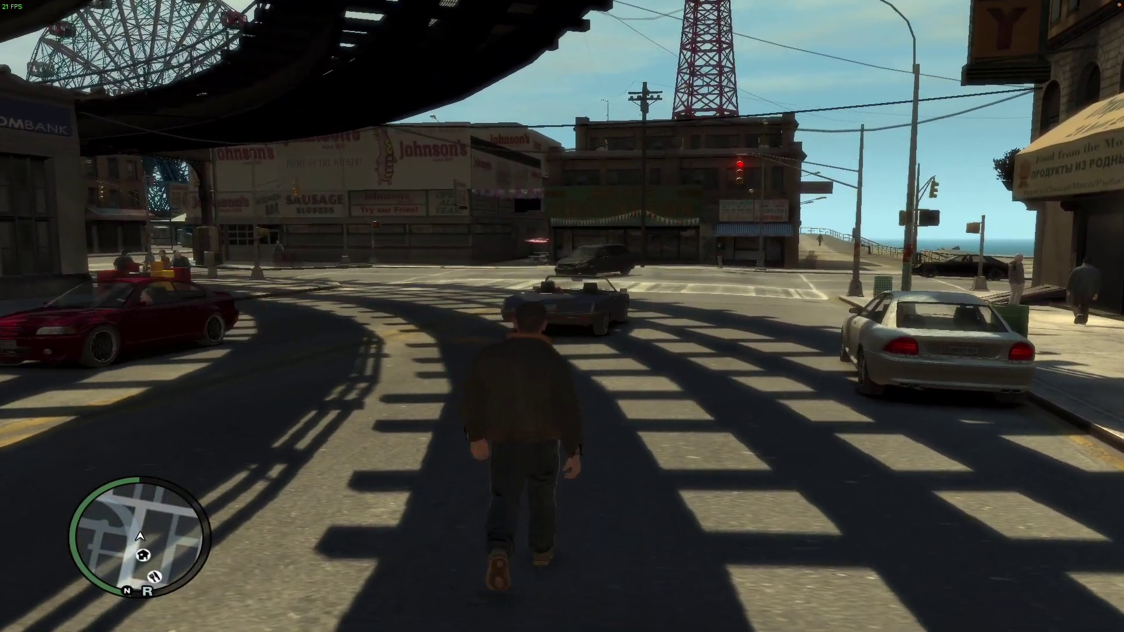
{"action": "key", "text": "w"}
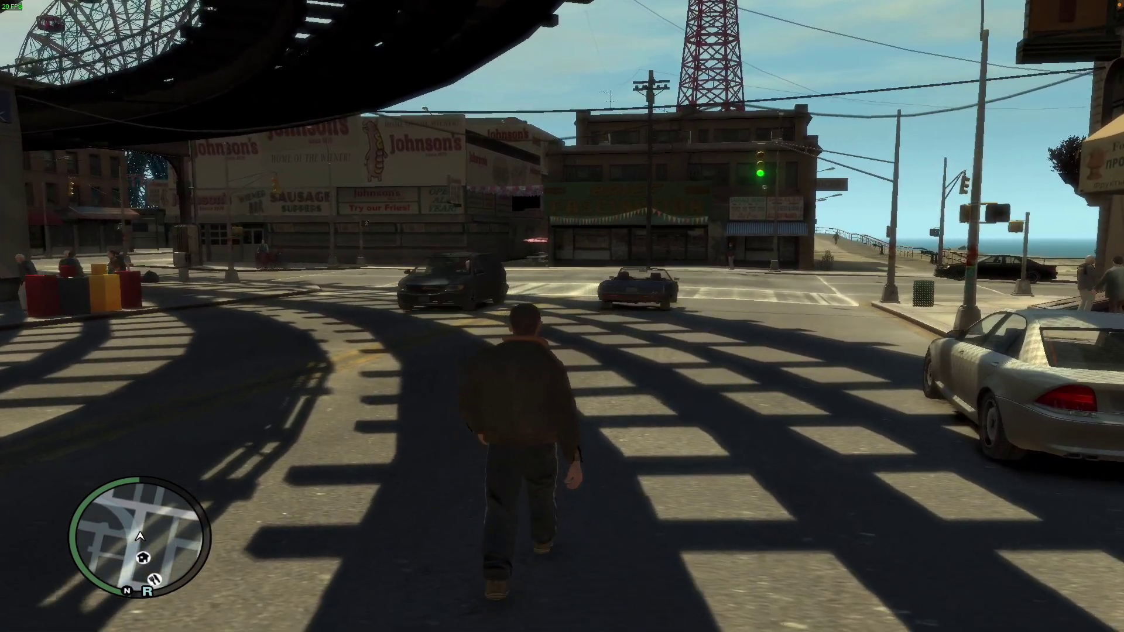
{"action": "key", "text": "w"}
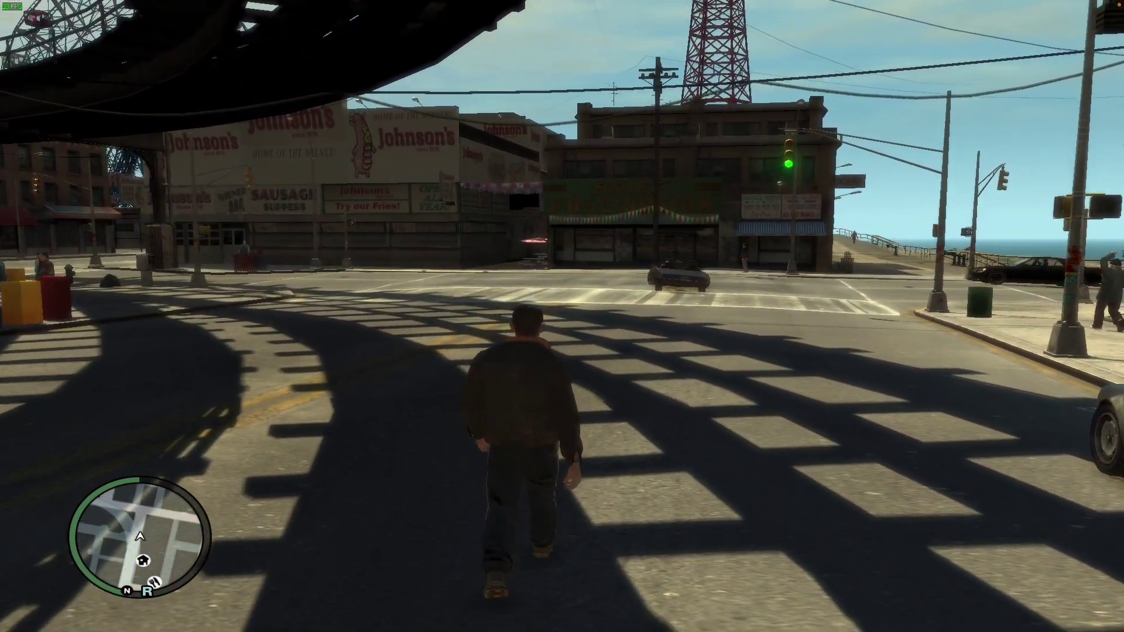
{"action": "key", "text": "w"}
{"action": "key", "text": "Escape"}
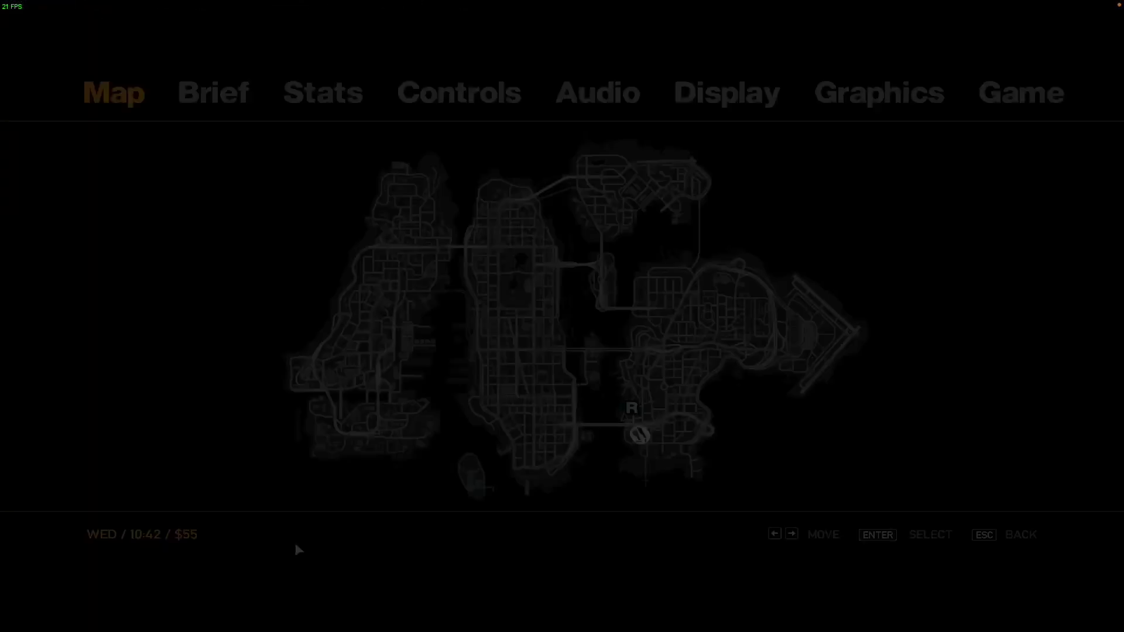
{"action": "key", "text": "Right"}
{"action": "key", "text": "Right"}
{"action": "key", "text": "Right"}
{"action": "key", "text": "Right"}
{"action": "key", "text": "Right"}
{"action": "key", "text": "Right"}
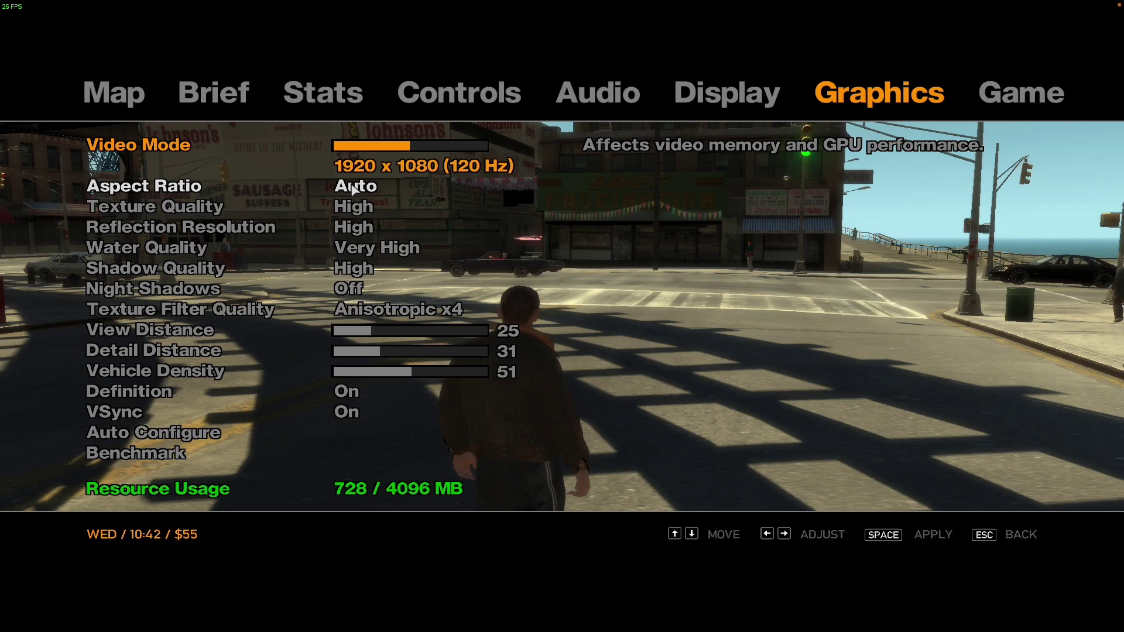
Step: Lower Texture Quality and Water Quality to Low, turn Reflection Resolution off, and resume play
{"action": "left_click", "coordinate": [346, 211]}
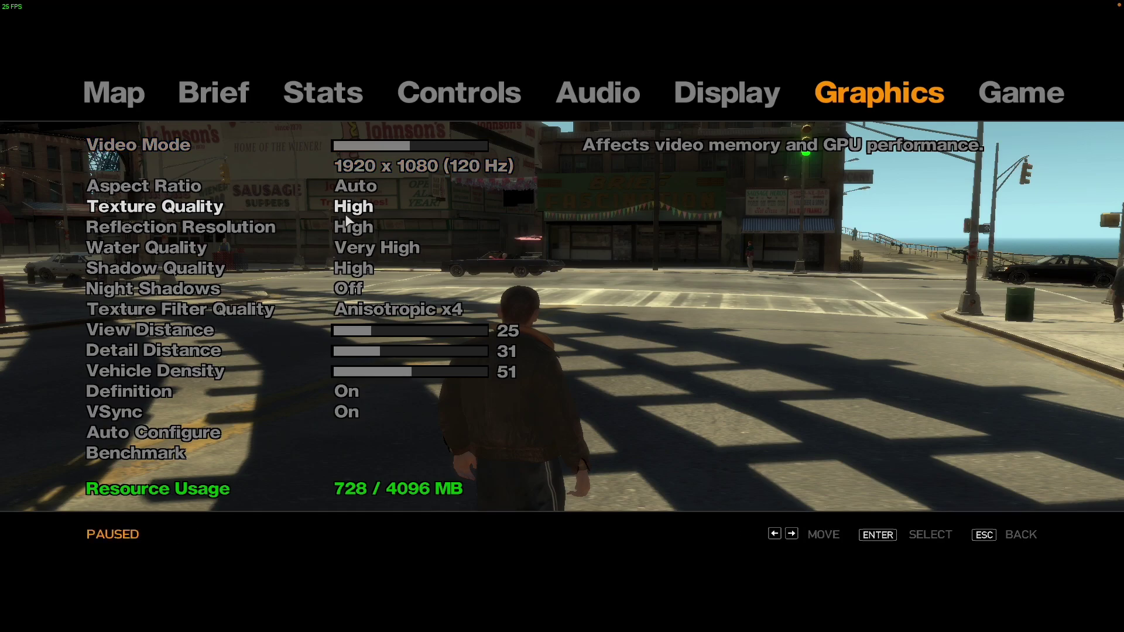
{"action": "key", "text": "Escape"}
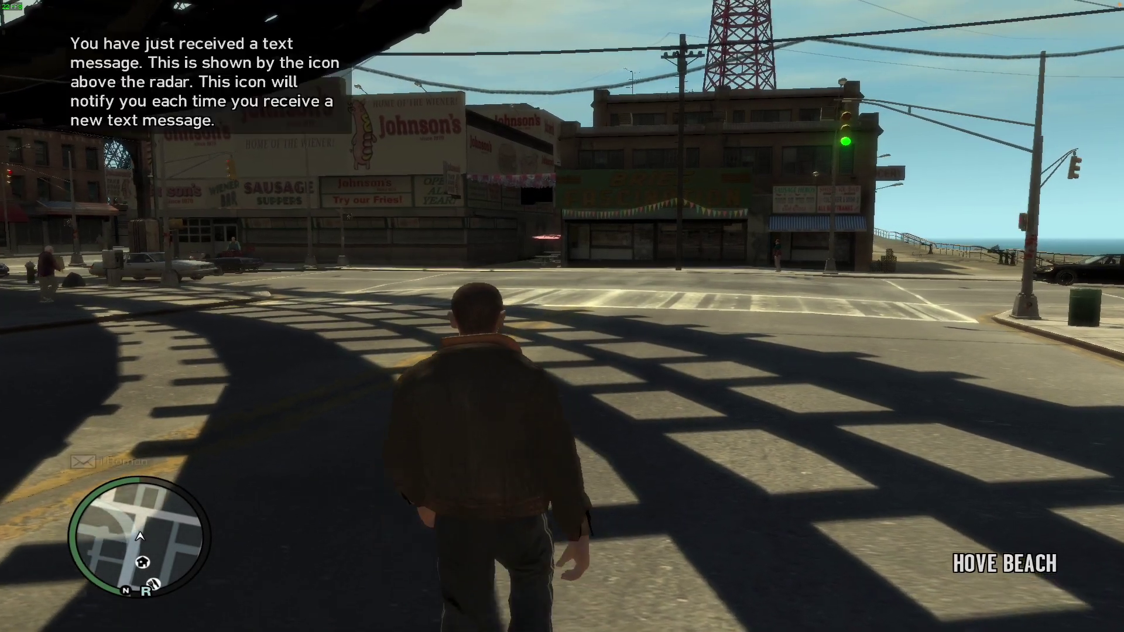
{"action": "key", "text": "Escape"}
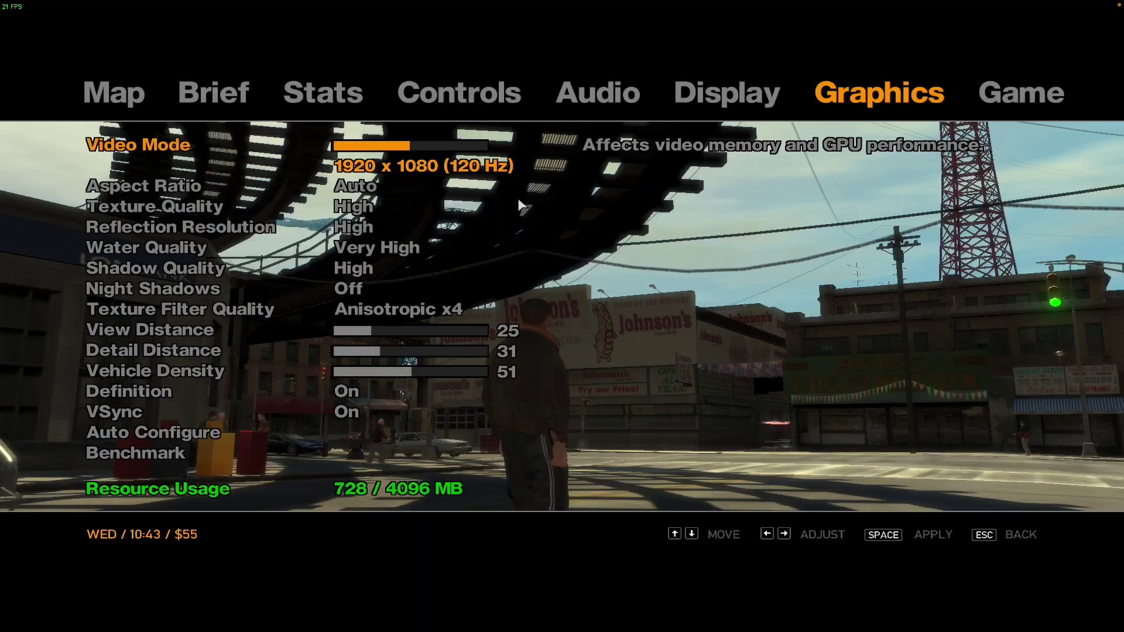
{"action": "left_click", "coordinate": [372, 208]}
{"action": "left_click", "coordinate": [369, 225]}
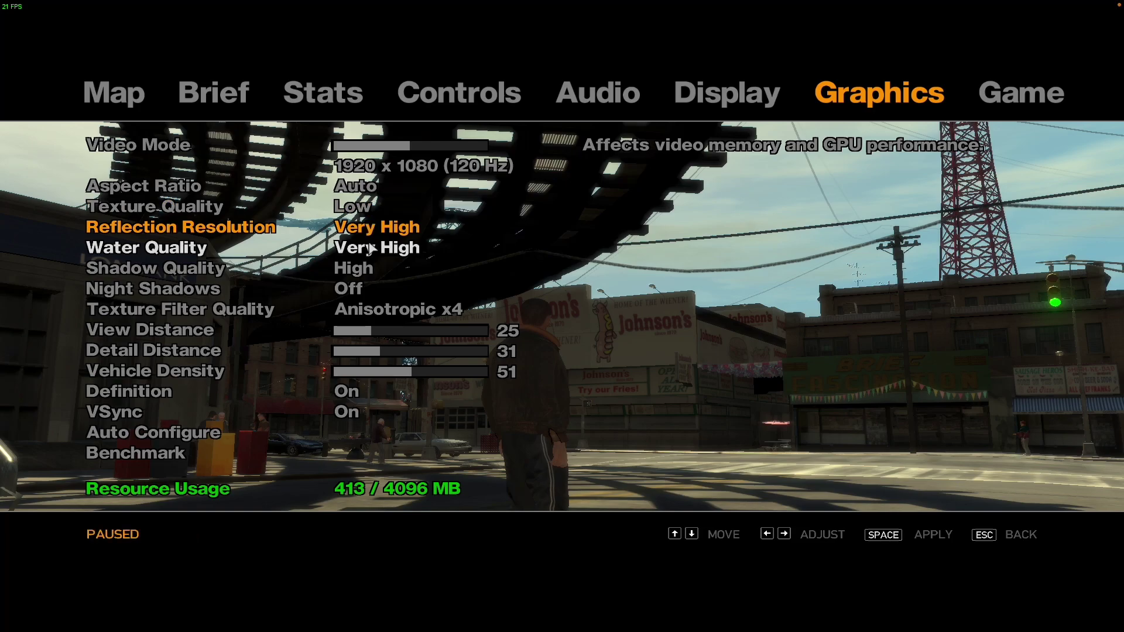
{"action": "left_click", "coordinate": [373, 247]}
{"action": "left_click", "coordinate": [373, 230]}
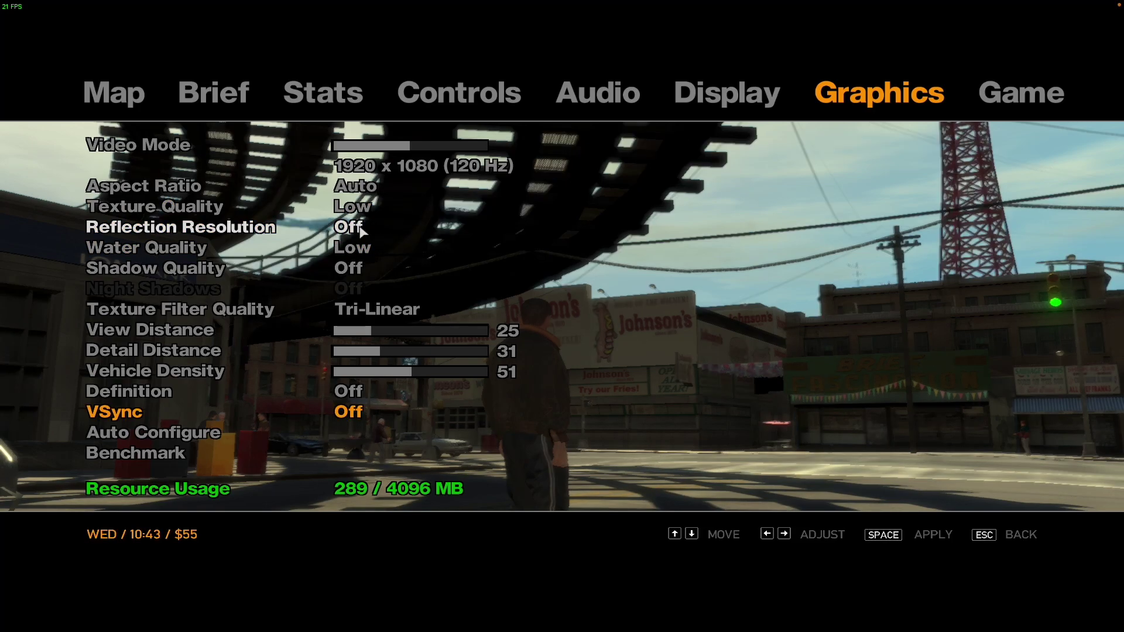
{"action": "key", "text": "Escape"}
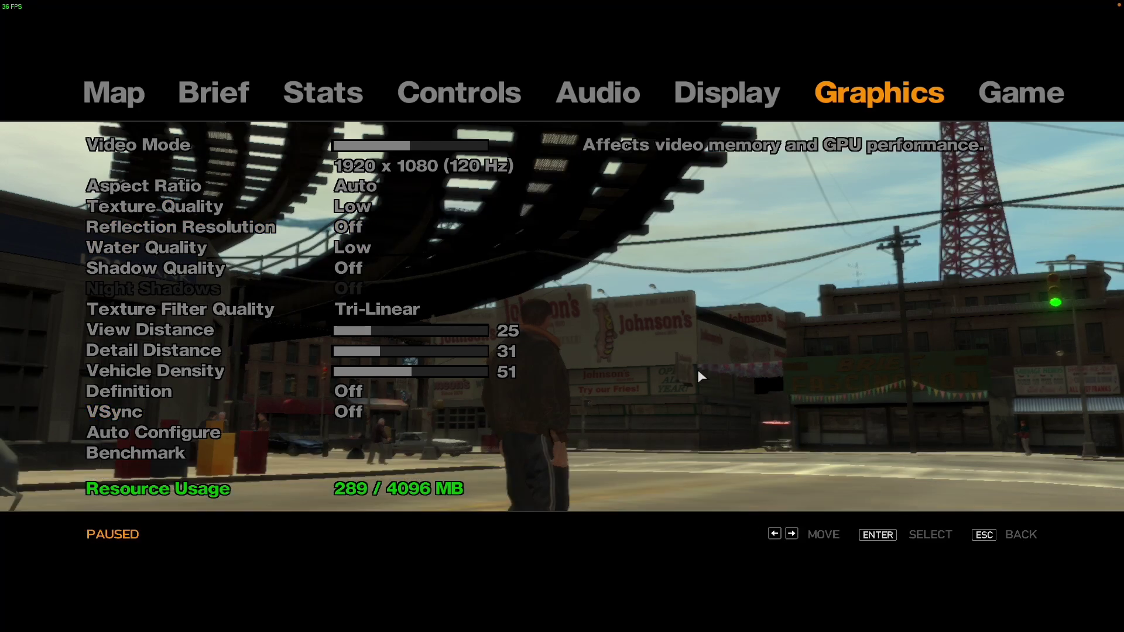
Step: Return to gameplay and walk the character down the street toward the Crockett Ave shops
{"action": "key", "text": "Escape"}
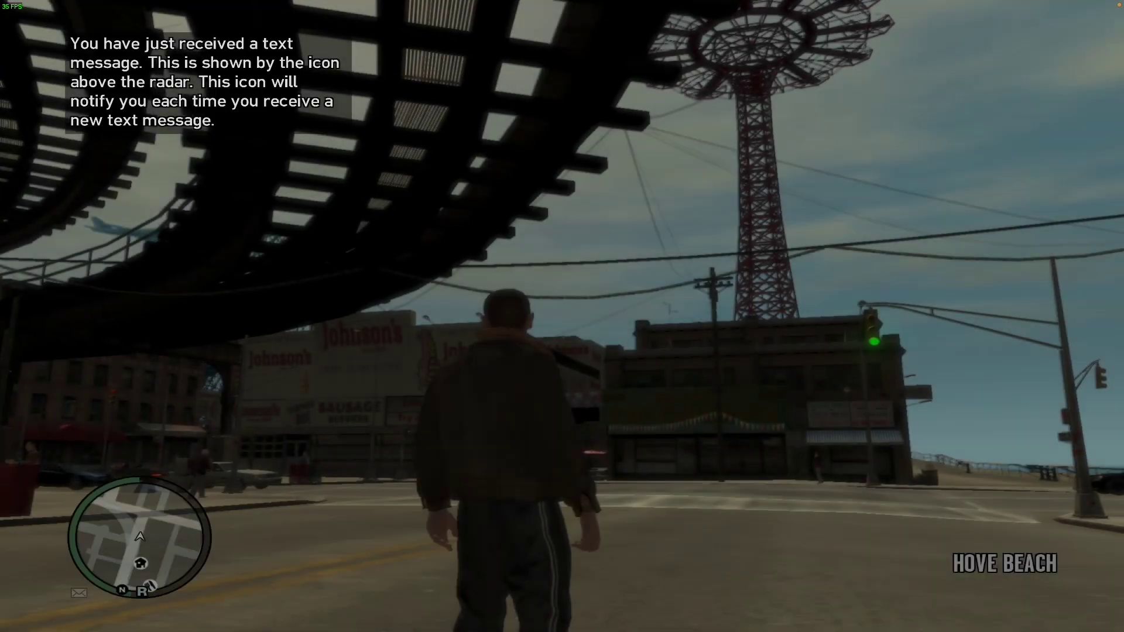
{"action": "key", "text": "w"}
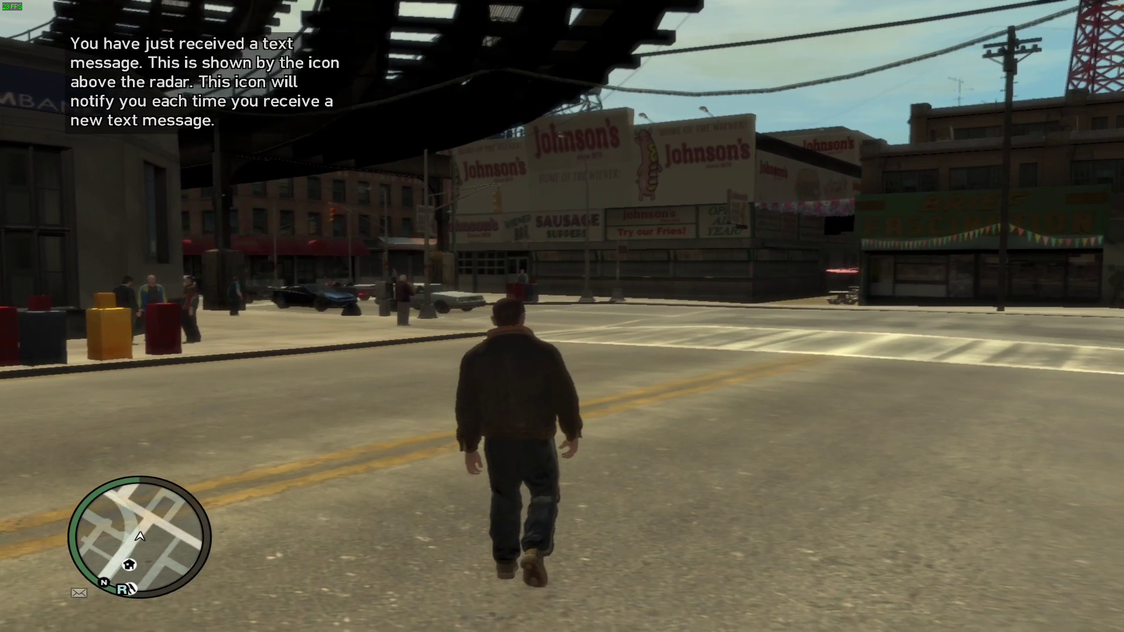
{"action": "mouse_move", "coordinate": [562, 317]}
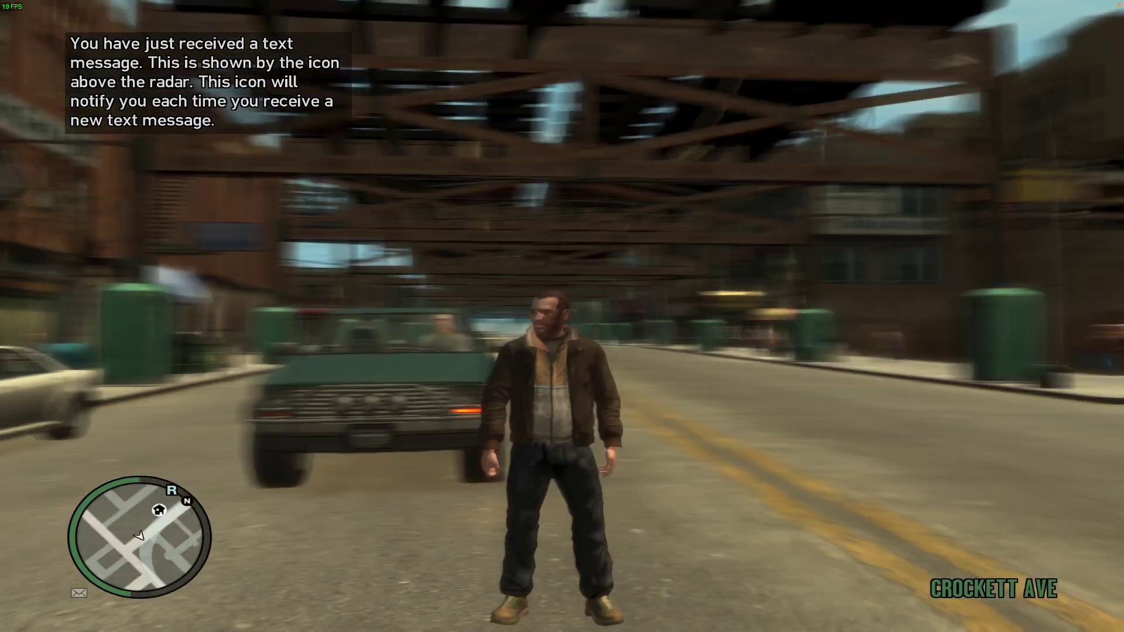